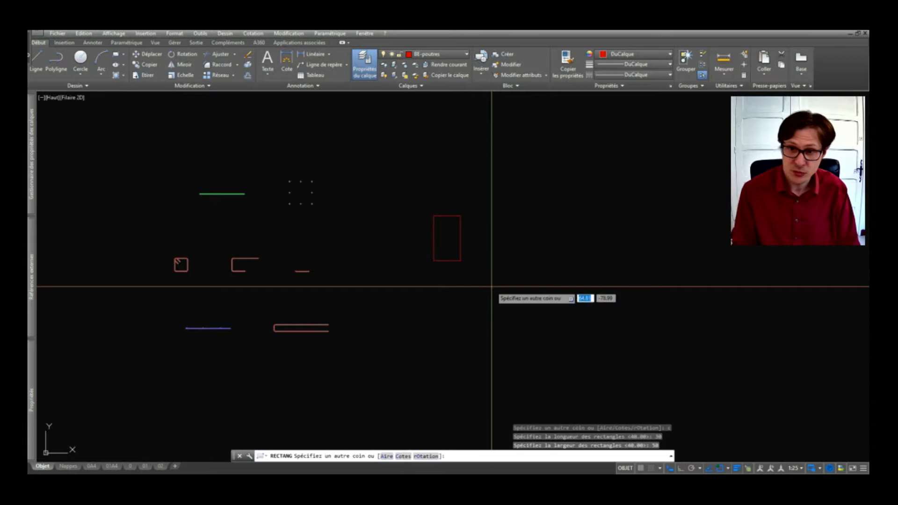
- Place the 30 by 50 rectangle as the beam section and explode it into separate lines
scroll(475, 232, "up", 2)
left_click(452, 205)
key("Return")
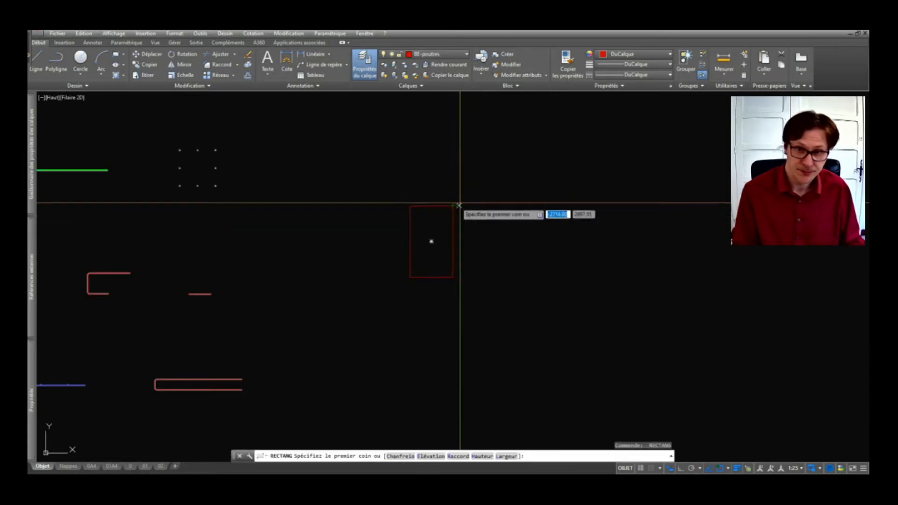
key("Escape")
key("Escape")
left_click(448, 206)
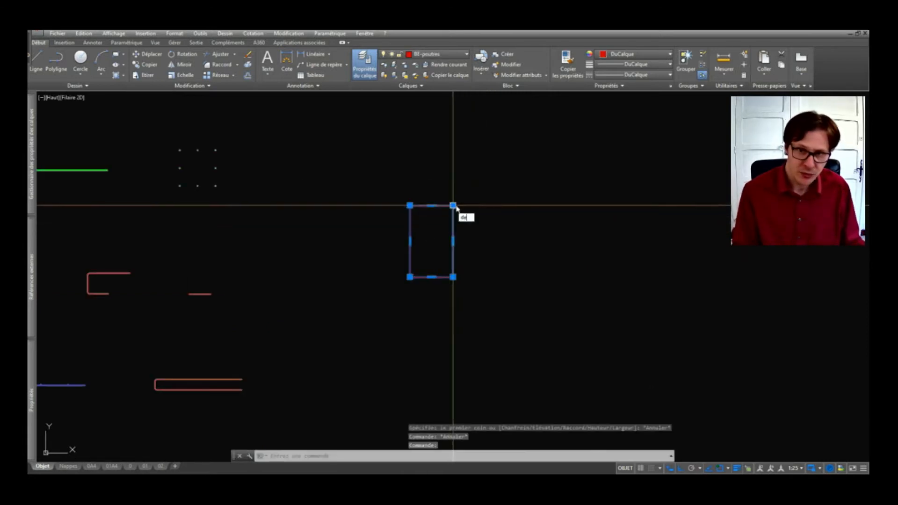
type("de")
key("Return")
- Draw a horizontal line outward to the right from the rectangle's upper-right corner as the slab's top edge
type("l")
key("Return")
left_click(452, 206)
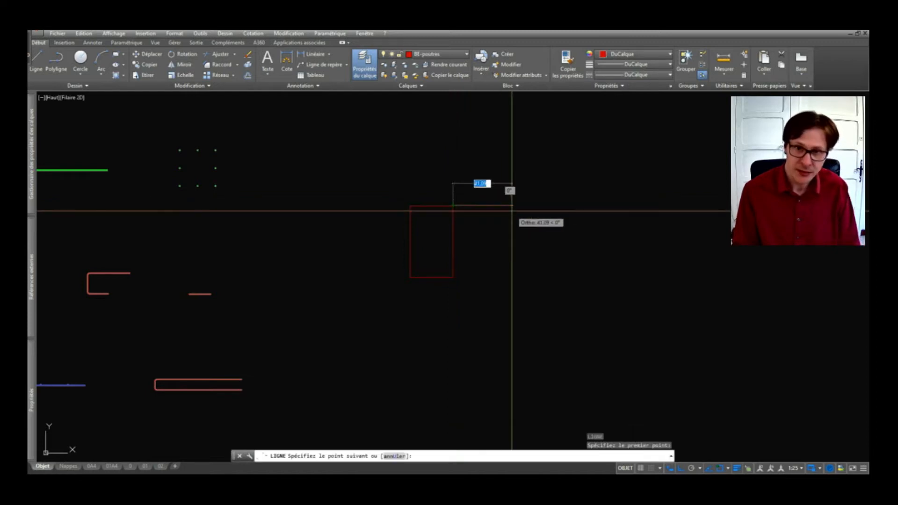
key("Return")
key("Return")
- Draw a 20-long horizontal line to the right from the midpoint of the rectangle's right side
key("Return")
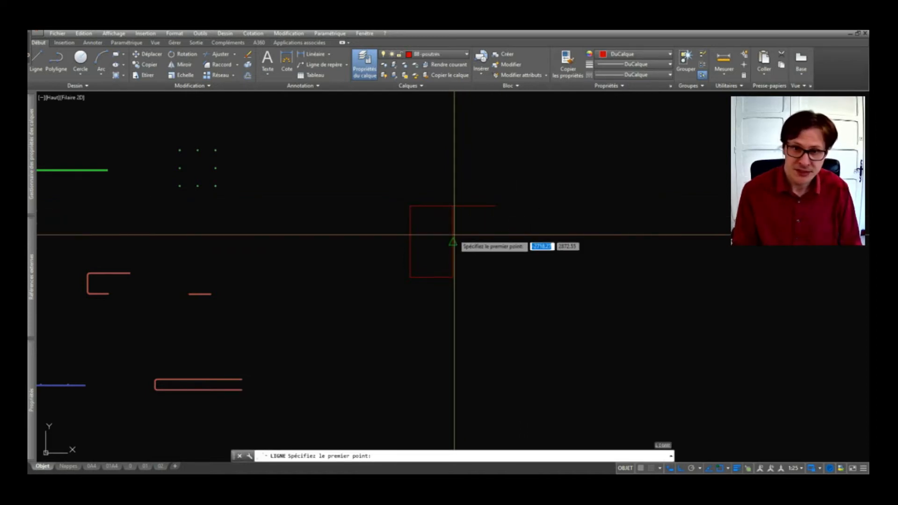
left_click(453, 235)
key("Return")
key("Return")
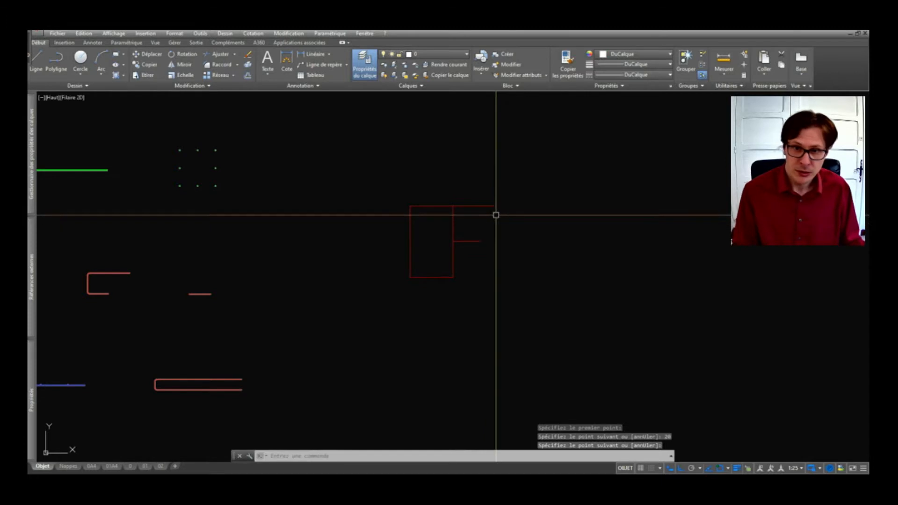
- Stretch the free end of the slab's lower line 10 to the right
type("et")
key("Return")
left_click(491, 232)
left_click(471, 265)
key("Return")
left_click(471, 266)
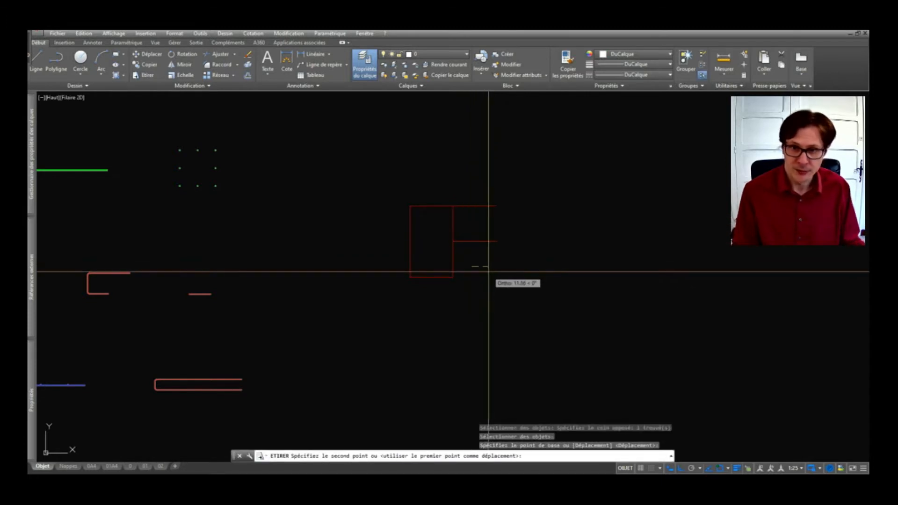
type("10")
key("Return")
- Fillet the slab's lower line with the lower part of the rectangle's right side at radius 0, opening the slab junction
type("co")
key("Return")
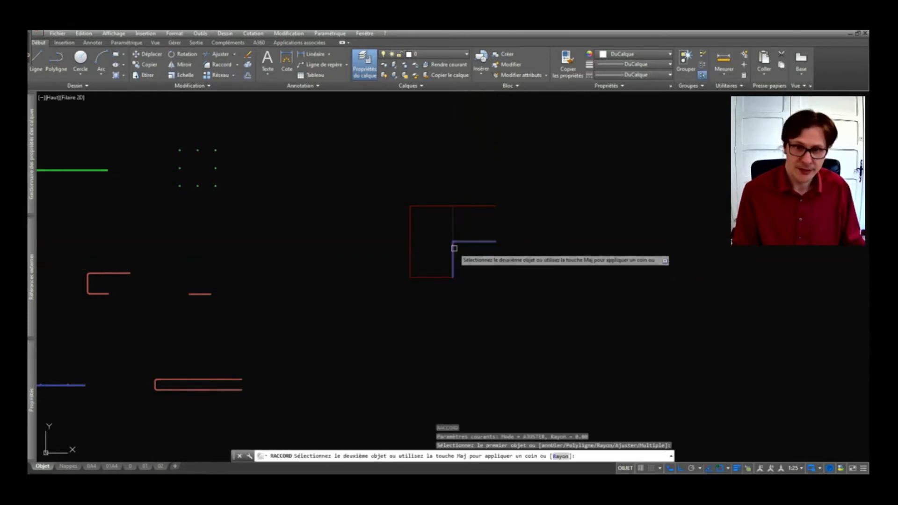
left_click(455, 241)
- Draw the elevation's long horizontal bottom line level with the section's base, plus a 10-long line down from its right end
scroll(475, 282, "down", 3)
scroll(513, 218, "up", 5)
left_click(527, 220)
scroll(517, 246, "down", 4)
middle_click_drag(643, 280, 455, 273)
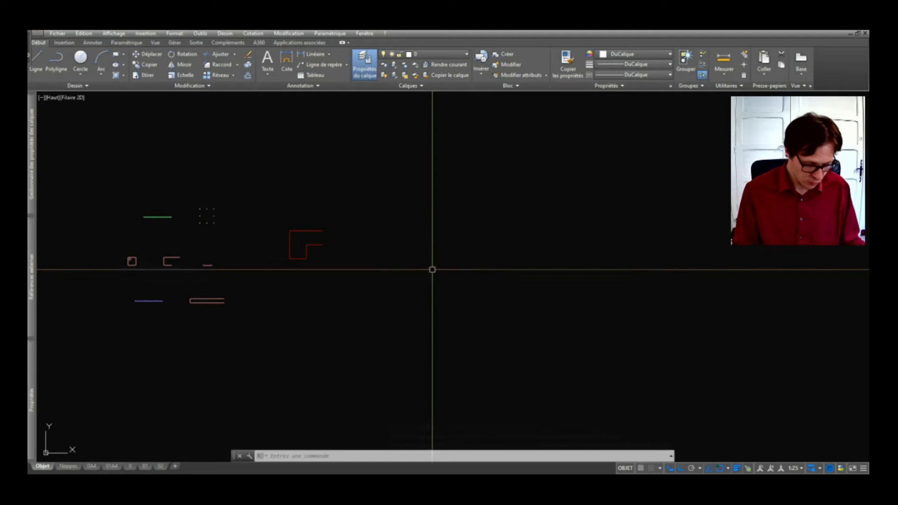
type("l")
key("Return")
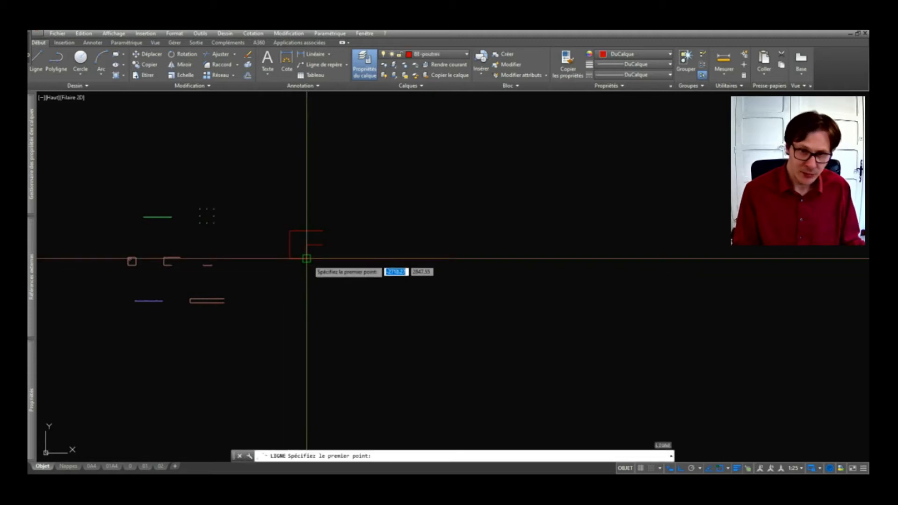
left_click(447, 258)
type("10")
key("Return")
key("Return")
- Draw a 10-long vertical line down from the left end of the elevation's bottom line
key("Return")
left_click(449, 260)
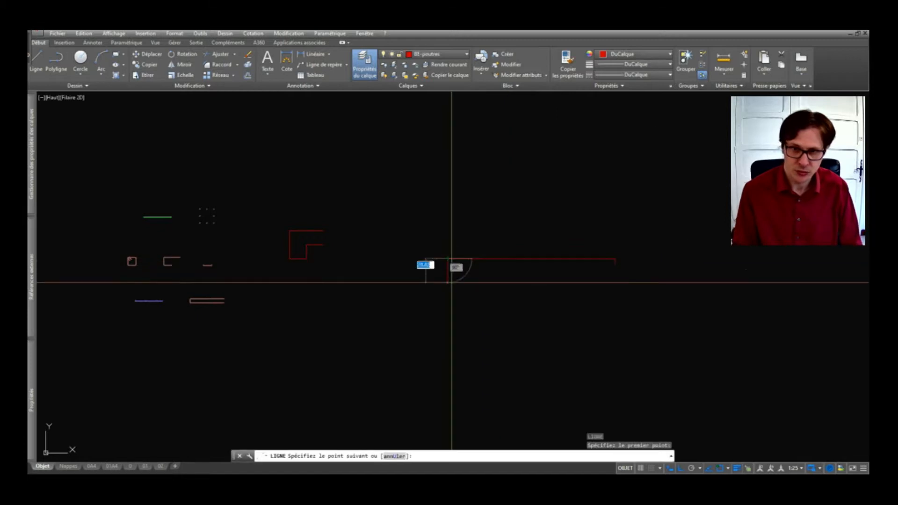
key("Return")
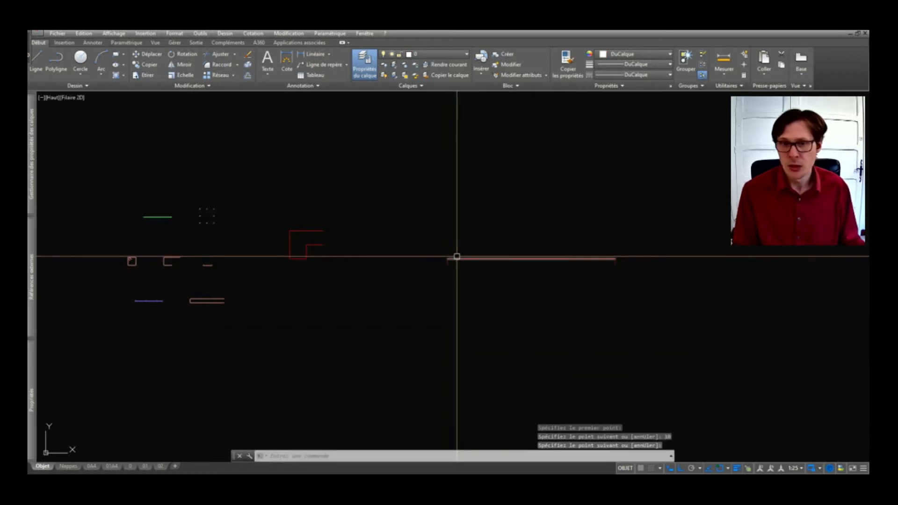
- Copy the elevation's bottom line 50 upward to form the beam's top edge
type("co")
key("Return")
left_click(508, 240)
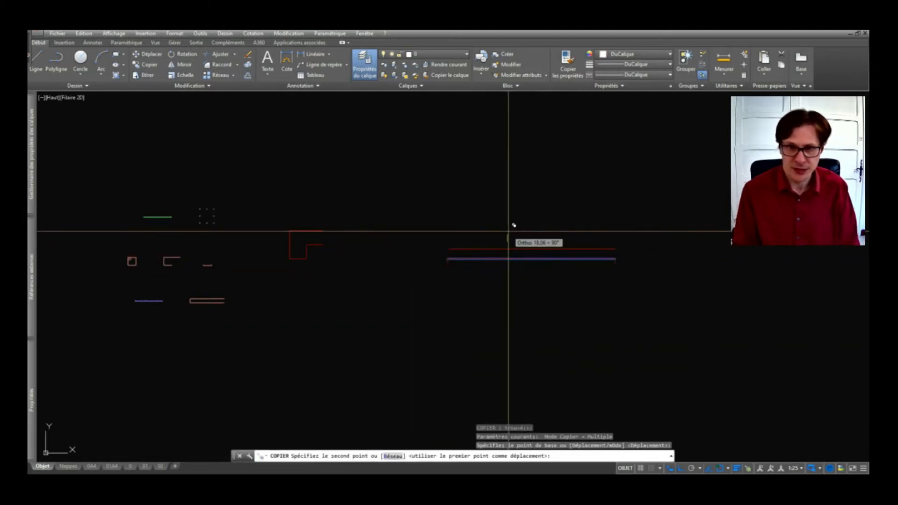
type("50")
key("Return")
key("Return")
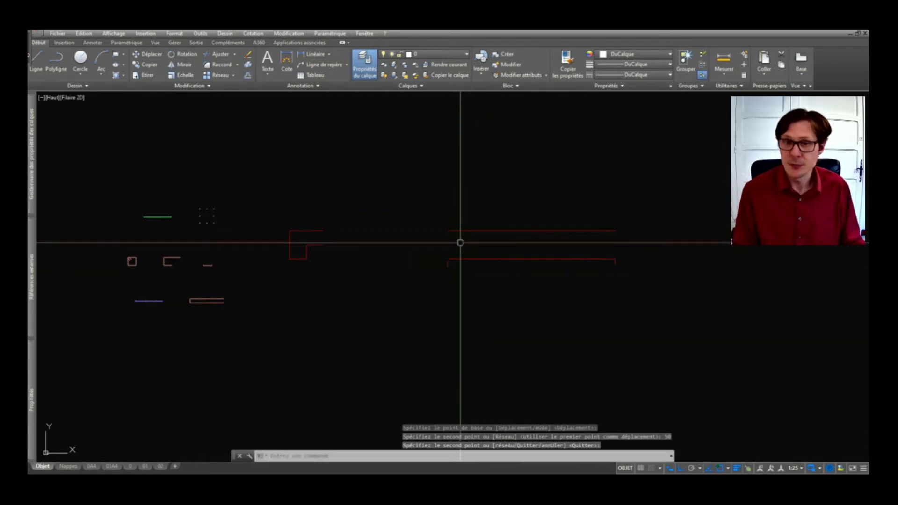
left_click(461, 257)
type("c")
key("Return")
scroll(443, 248, "up", 1)
left_click(436, 245)
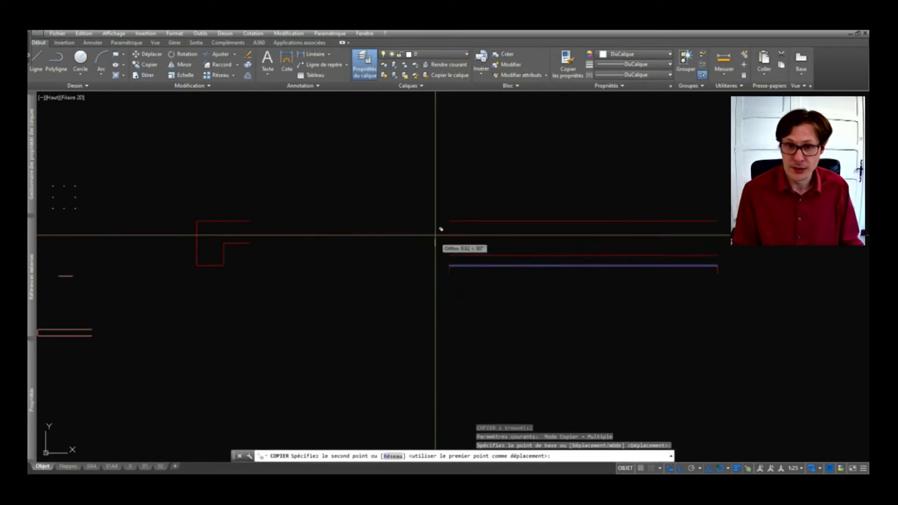
key("Escape")
key("Escape")
- Copy the elevation's top line down by the slab thickness, using the ends of the section's two slab lines as reference points
left_click(462, 221)
type("c")
key("Return")
left_click(250, 221)
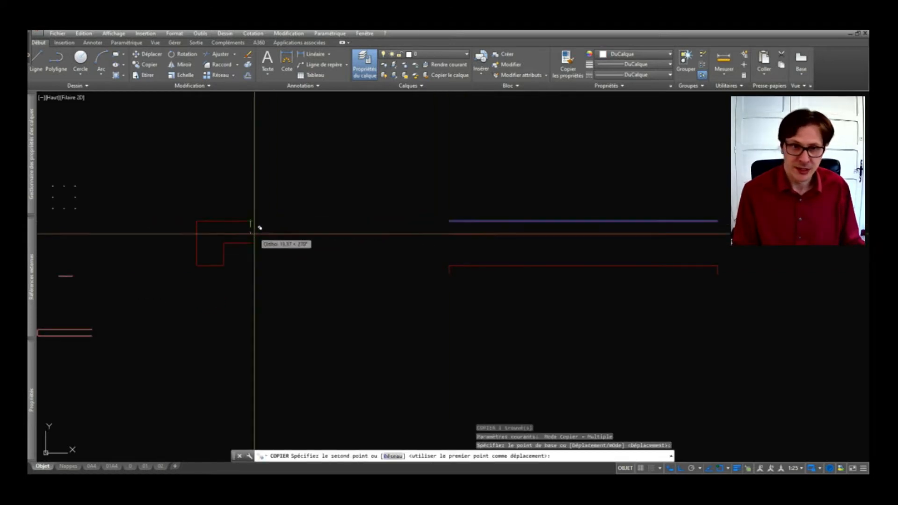
left_click(251, 243)
key("Return")
- Draw vertical lines joining the elevation's middle line to its bottom line at both ends
type("l")
key("Return")
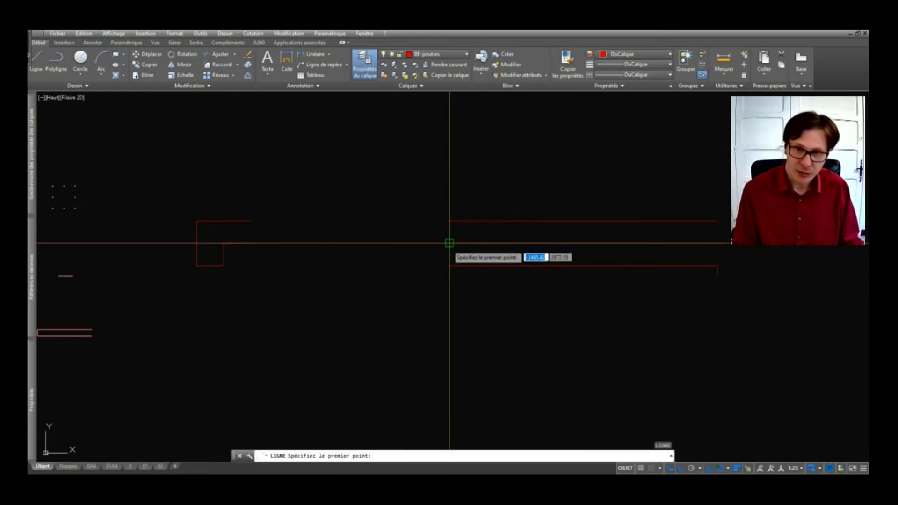
left_click(717, 243)
left_click(718, 266)
key("Return")
- Set the line type of the elevation's middle line and two connecting vertical lines to CACHE
left_click(722, 233)
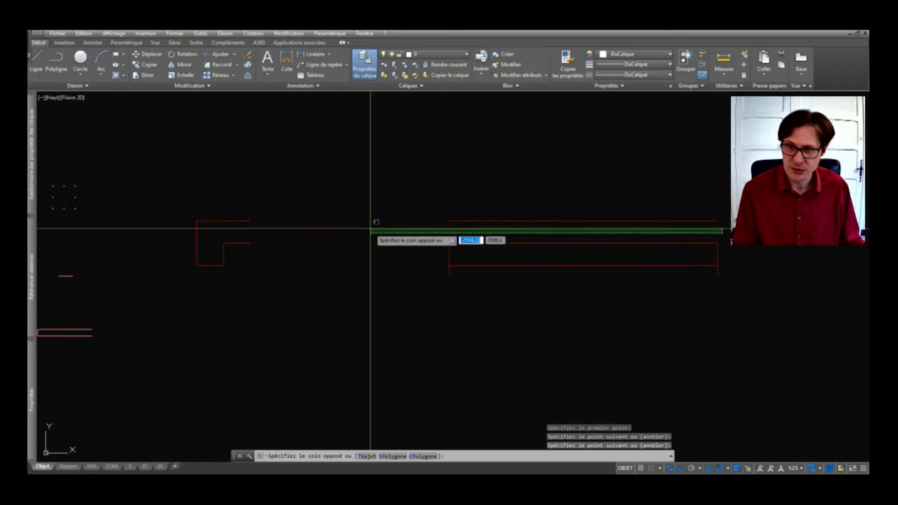
left_click(360, 245)
mouse_move(31, 377)
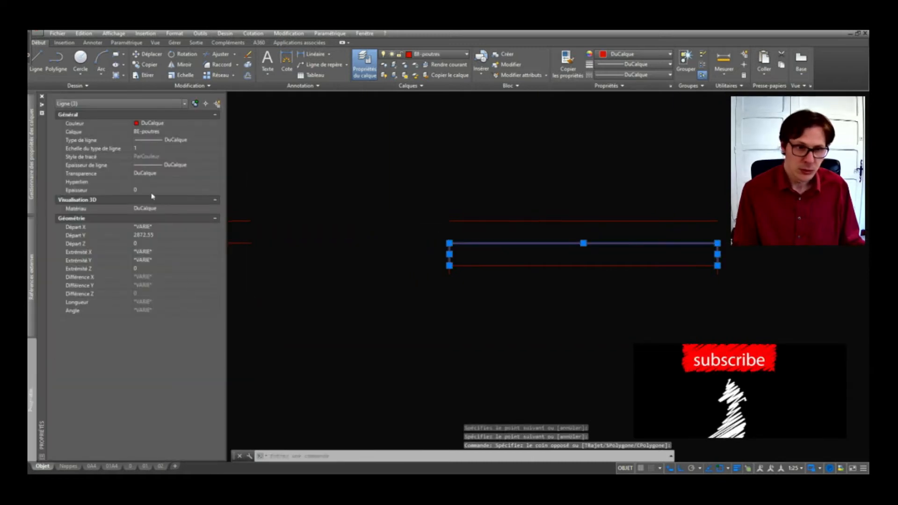
left_click(163, 140)
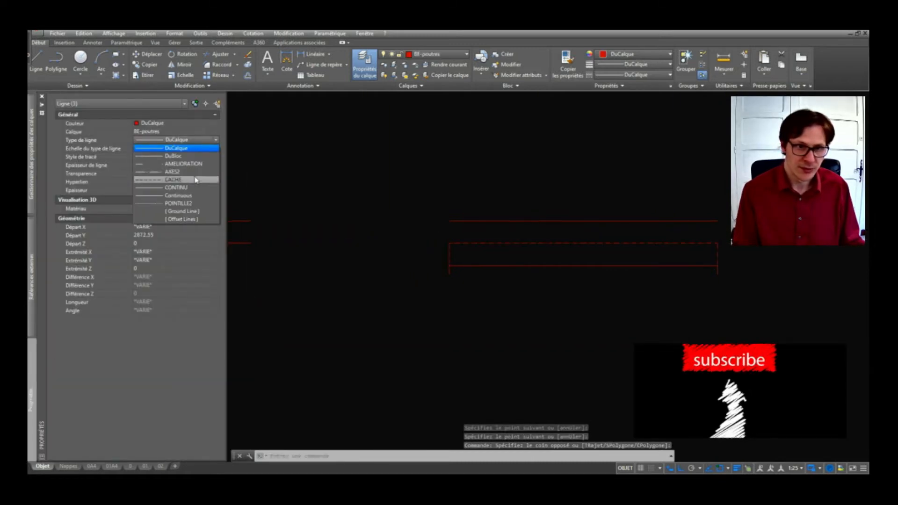
left_click(196, 180)
key("Escape")
- Move the whole beam elevation horizontally closer to the section
scroll(650, 265, "down", 2)
middle_click_drag(347, 261, 373, 271)
left_click(509, 209)
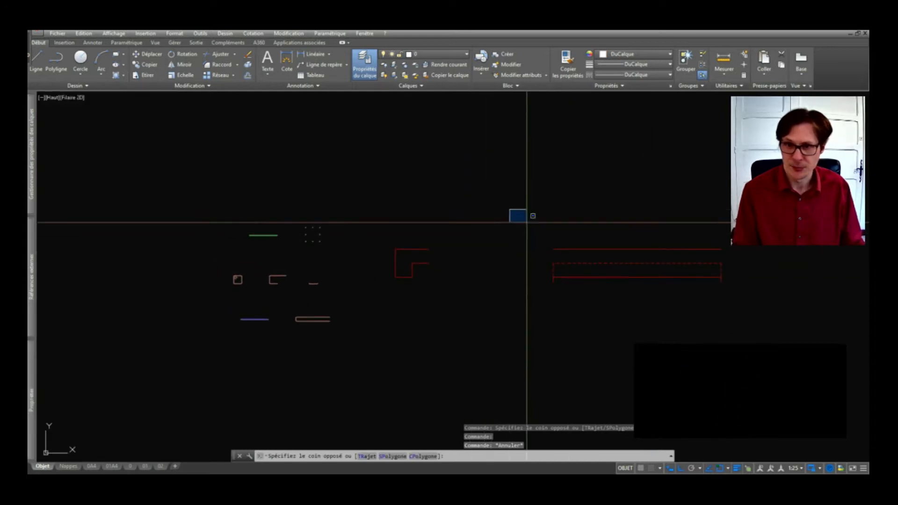
left_click(790, 333)
type("d")
key("space")
left_click(691, 382)
left_click(639, 387)
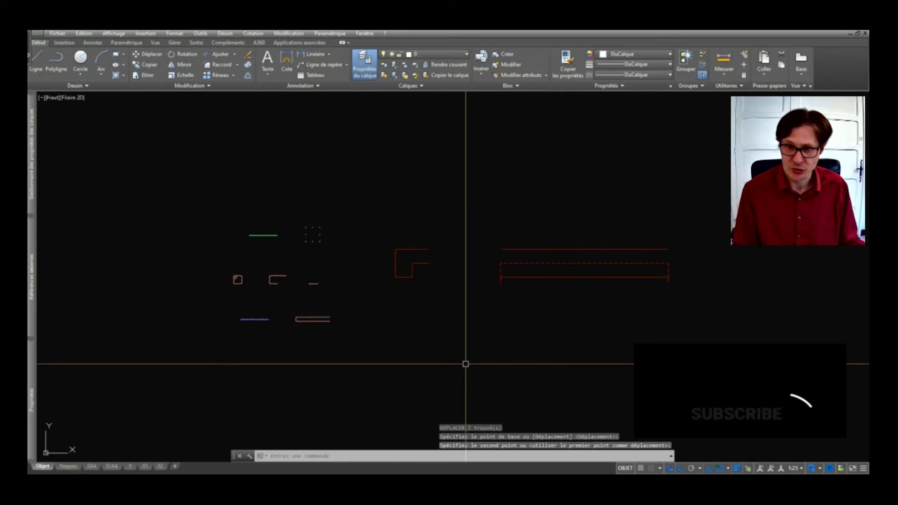
- Copy the closed stirrup block horizontally to a spot beside the beam section's lower-right corner
middle_click_drag(525, 265, 478, 293)
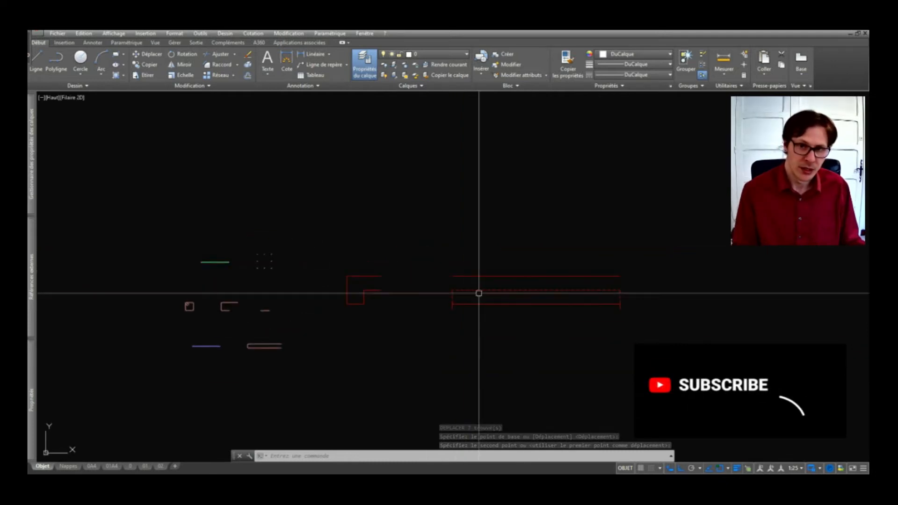
scroll(210, 331, "up", 2)
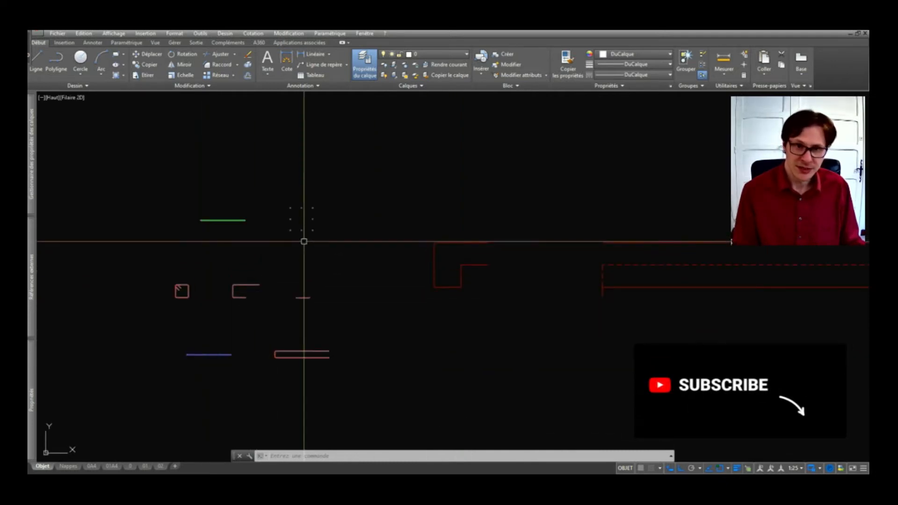
left_click(189, 281)
left_click(179, 302)
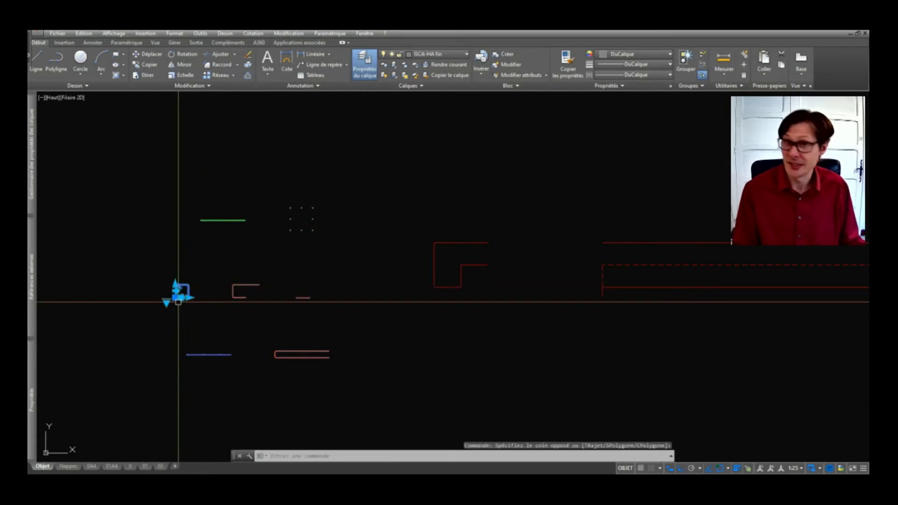
type("co")
key("space")
left_click(183, 302)
left_click(475, 314)
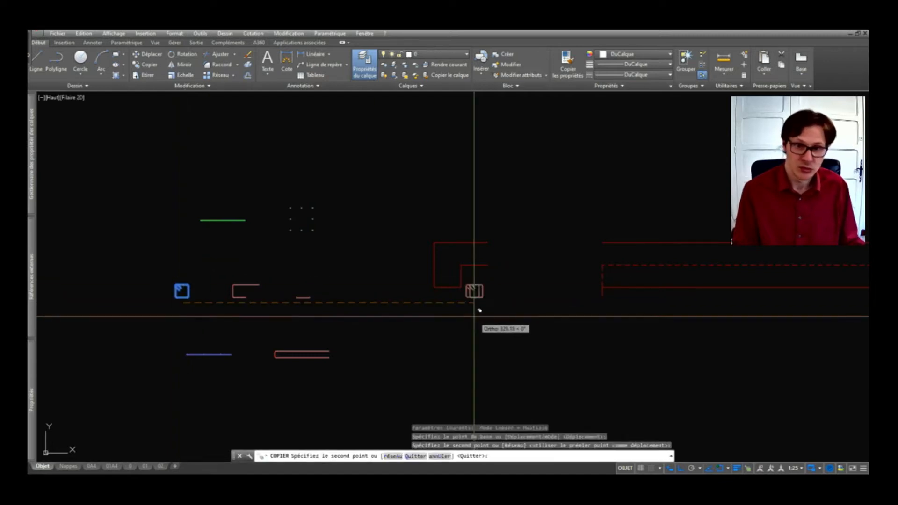
key("space")
- Choose the Cadre reinforcement type and a bar size for the copied stirrup block
left_click(476, 297)
left_click(460, 302)
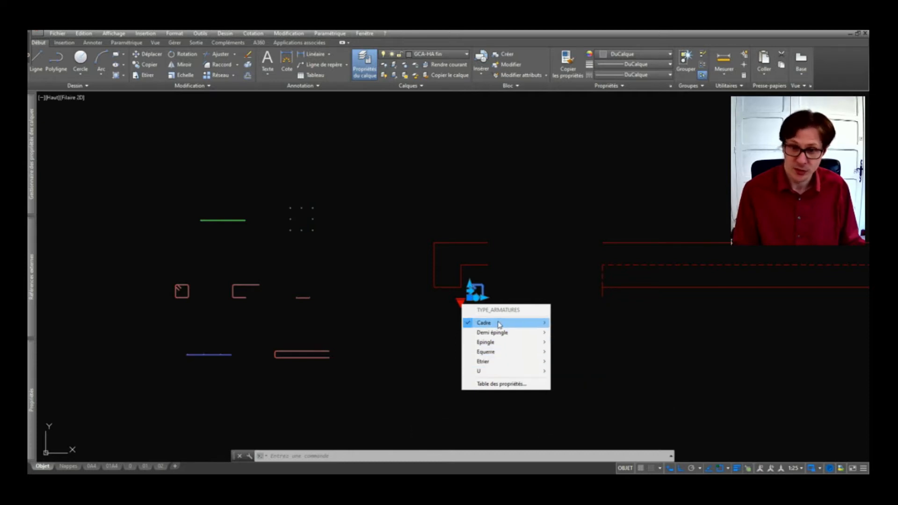
left_click(645, 352)
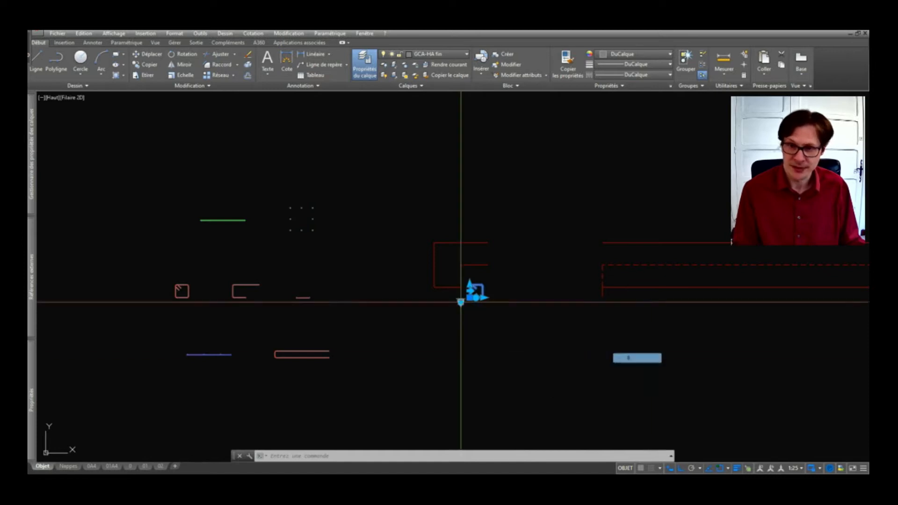
- Move the stirrup to the section's lower-left corner, offset 3 to the right and 3 up for concrete cover
scroll(470, 290, "up", 5)
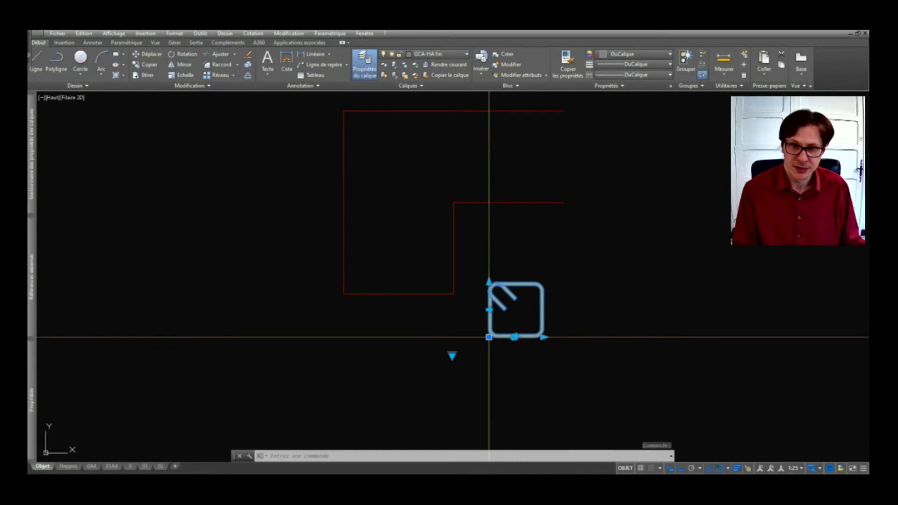
left_click(488, 337)
left_click(343, 294)
scroll(344, 293, "up", 2)
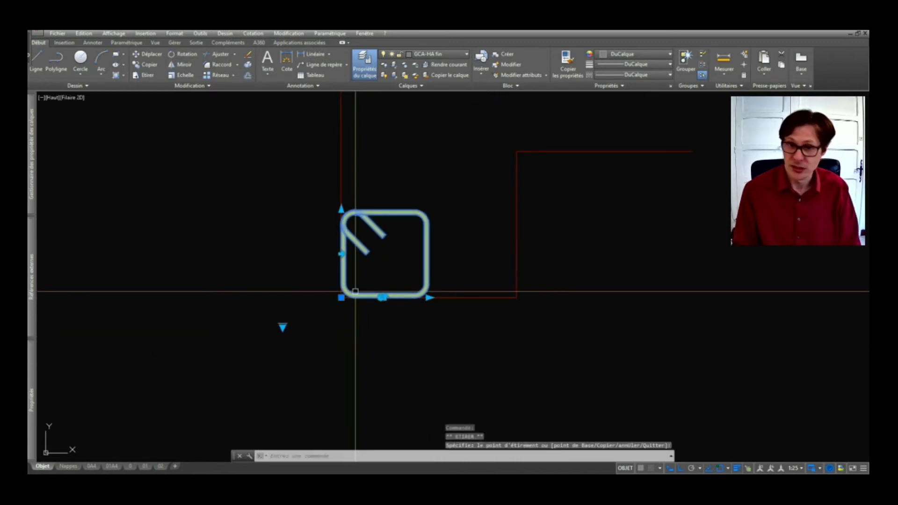
left_click(342, 296)
type("3")
key("Return")
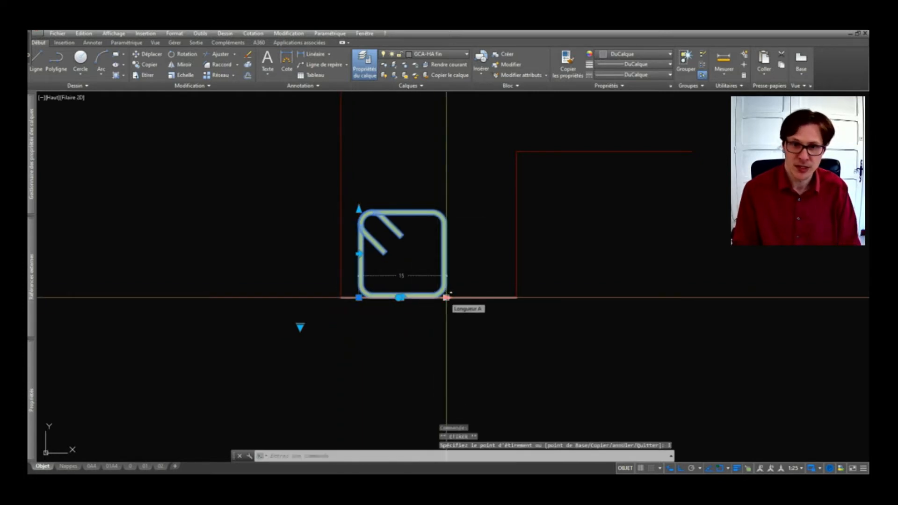
scroll(376, 337, "down", 2)
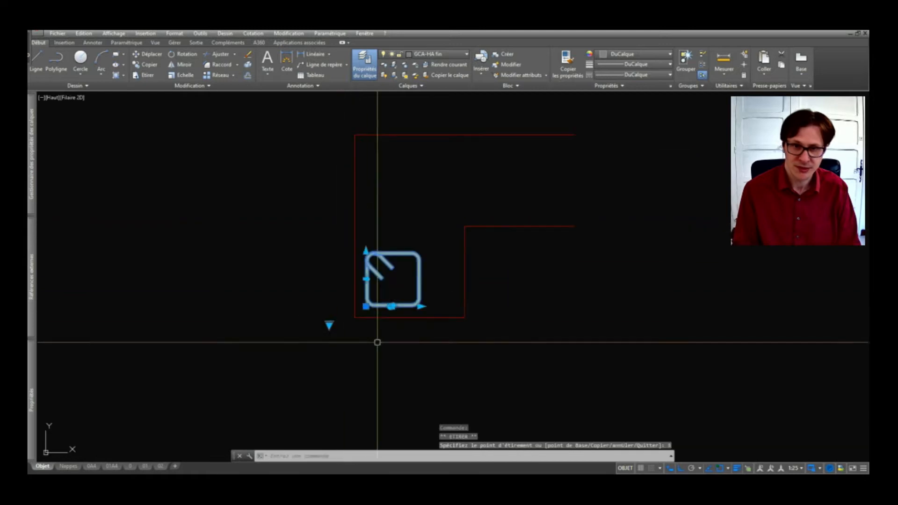
- Set the stirrup's length A to 24 to fit the beam section's width
left_click(420, 306)
scroll(477, 301, "up", 5)
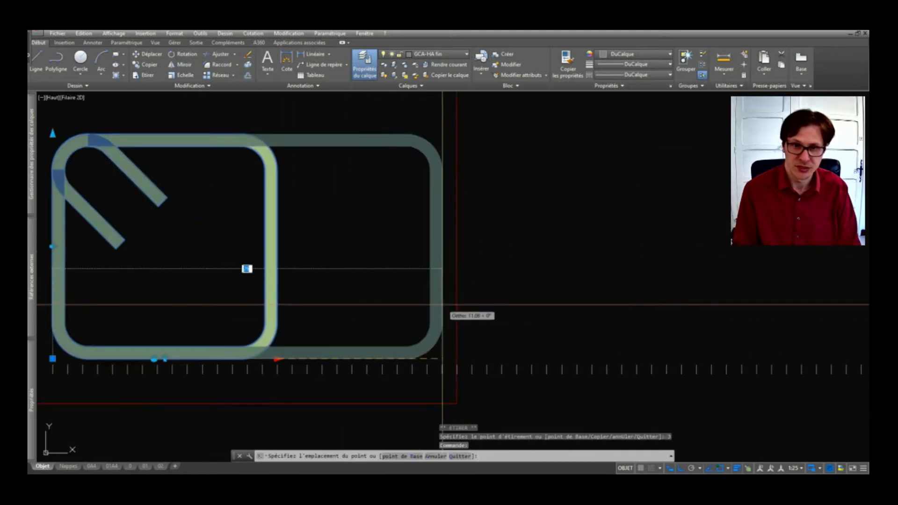
left_click(424, 299)
scroll(437, 314, "down", 4)
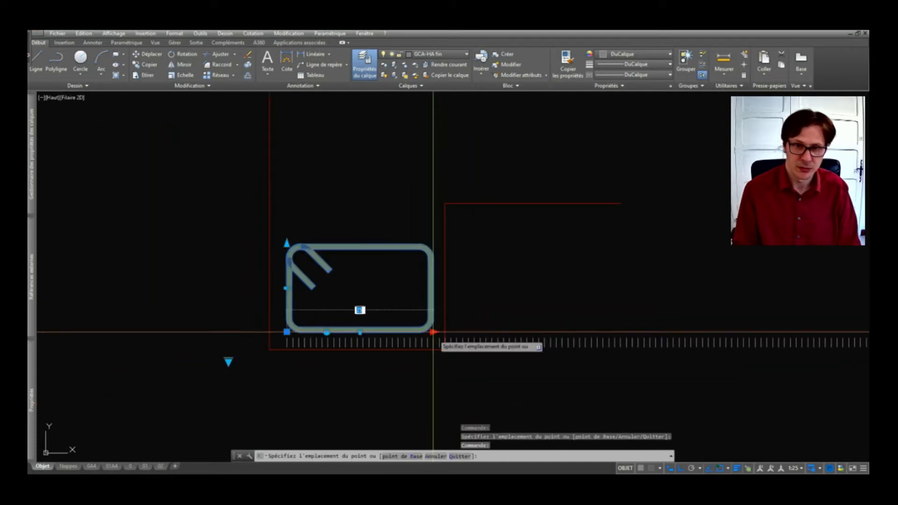
key("Escape")
key("Escape")
scroll(428, 322, "up", 2)
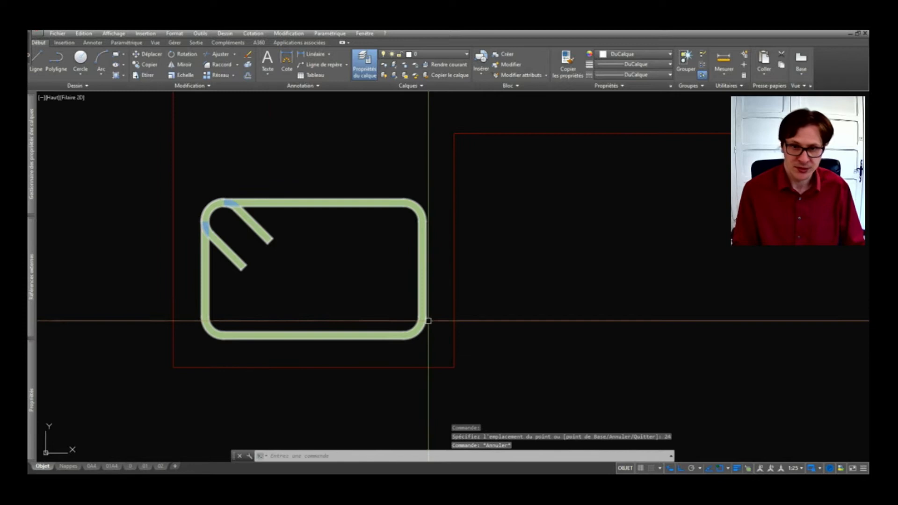
type("cot")
key("Return")
left_click(426, 318)
scroll(454, 316, "down", 4)
key("Escape")
- Stretch the stirrup's height freehand to just below the beam section's top edge
left_click(367, 301)
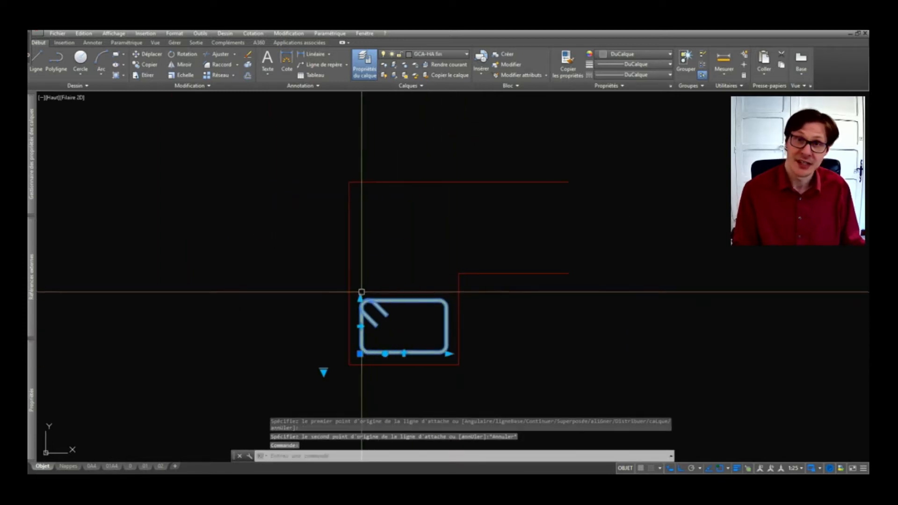
left_click(359, 297)
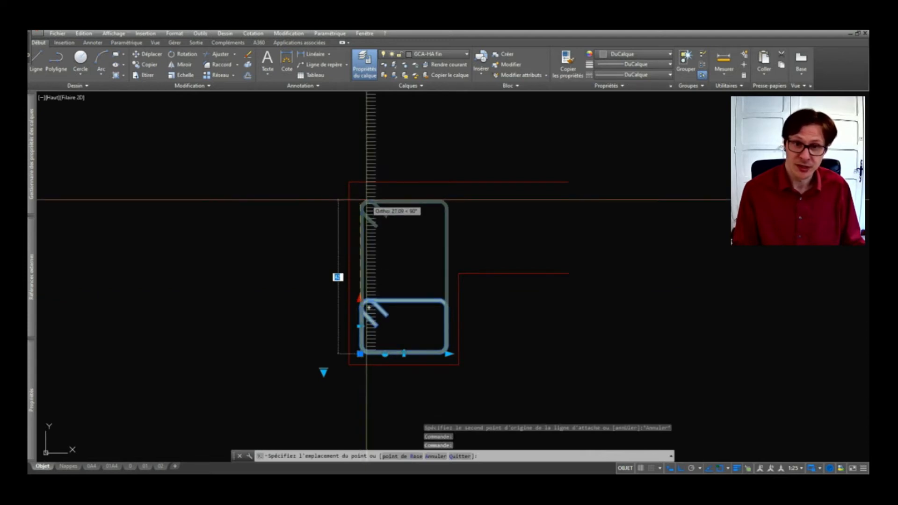
left_click(367, 199)
key("Escape")
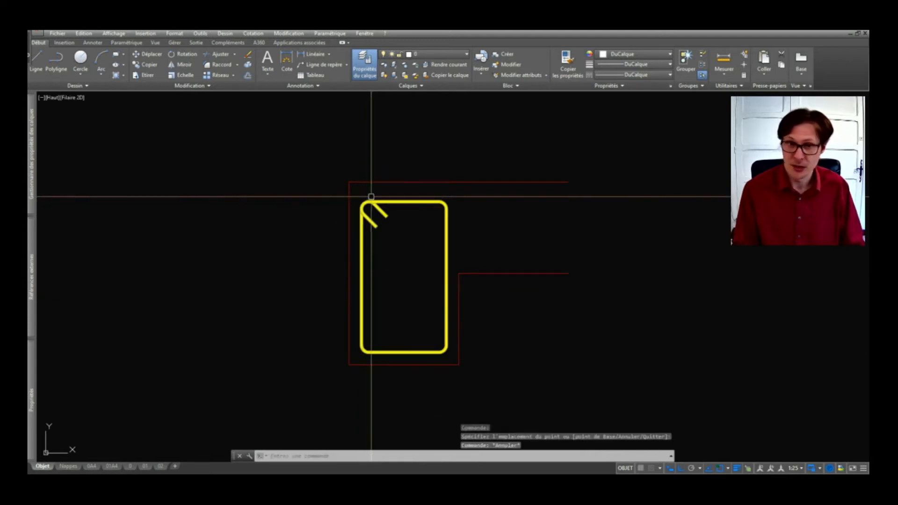
- Measure the gap between the stirrup's top bar and the section's top edge with a temporary dimension
scroll(369, 201, "up", 4)
key("Return")
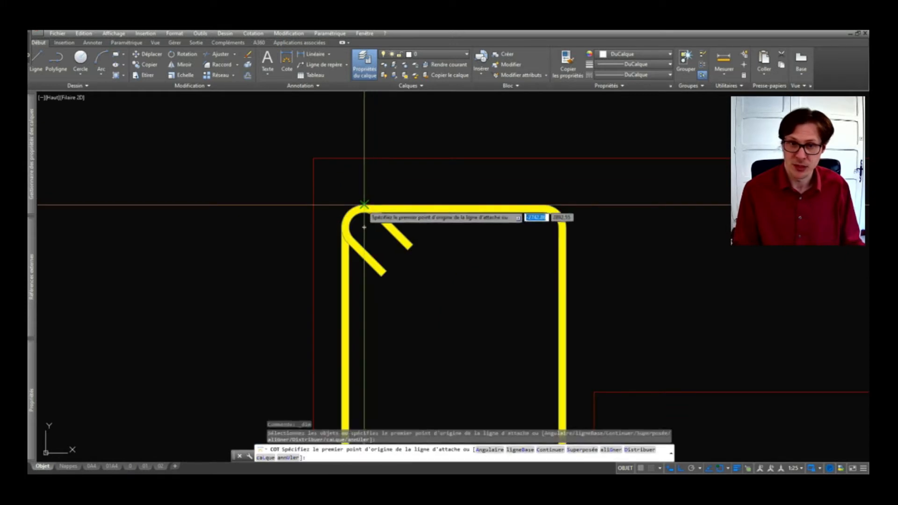
left_click(363, 204)
key("Escape")
scroll(364, 206, "down", 4)
- Set the stirrup's height to 44 to fit the beam section's height
left_click(365, 181)
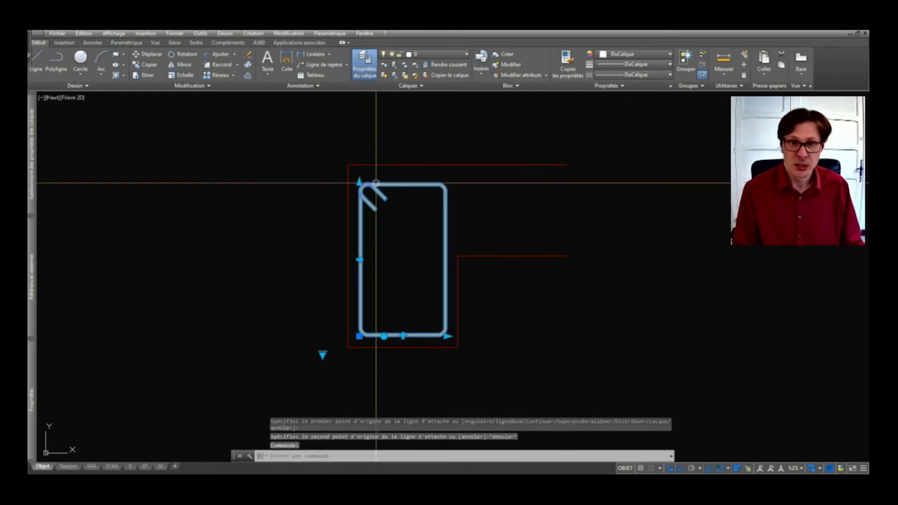
left_click(359, 182)
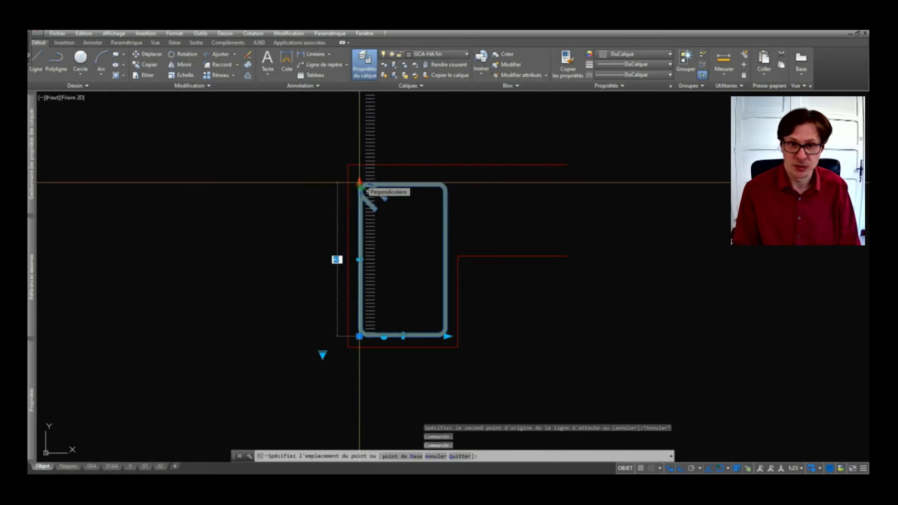
type("44")
key("Return")
key("Escape")
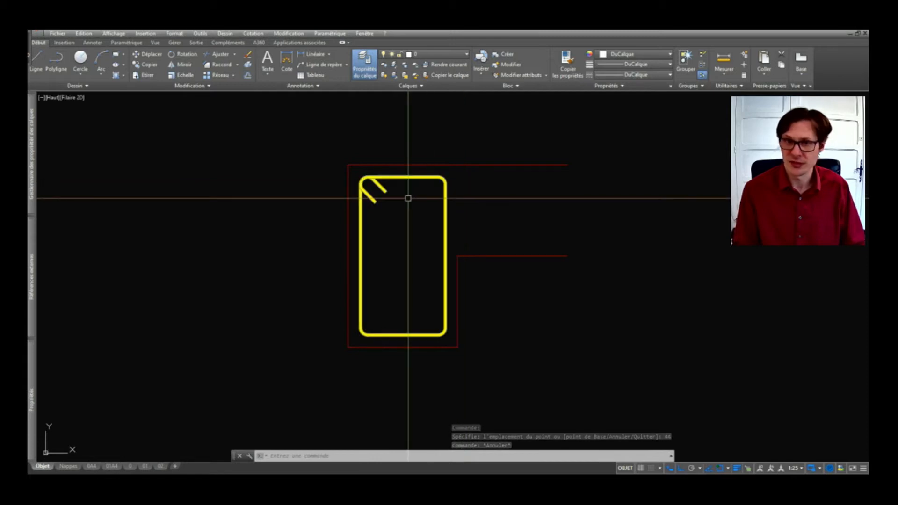
- Copy the stirrup a short distance horizontally to the right, overlapping the original
left_click(445, 189)
type("c")
key("Return")
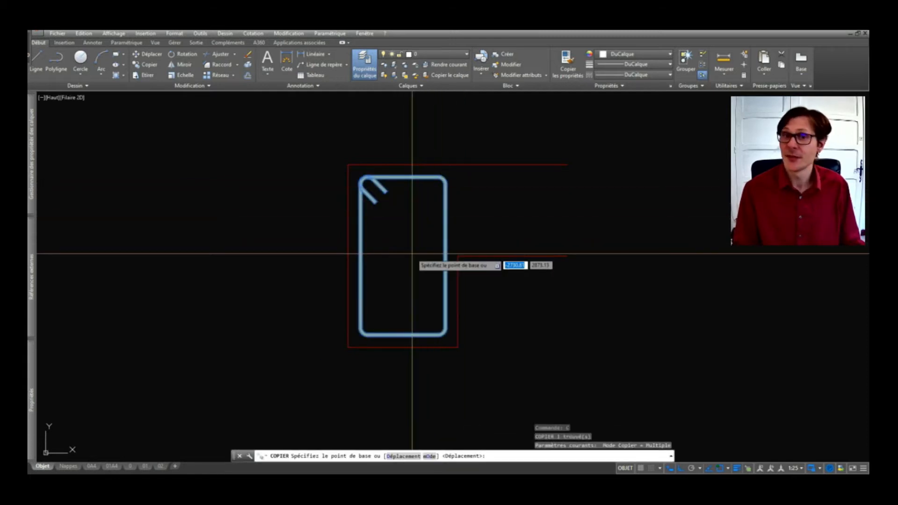
left_click(380, 251)
left_click(400, 252)
key("Return")
- Change the copied stirrup to the Etrier reinforcement type with bar size 8
left_click(381, 281)
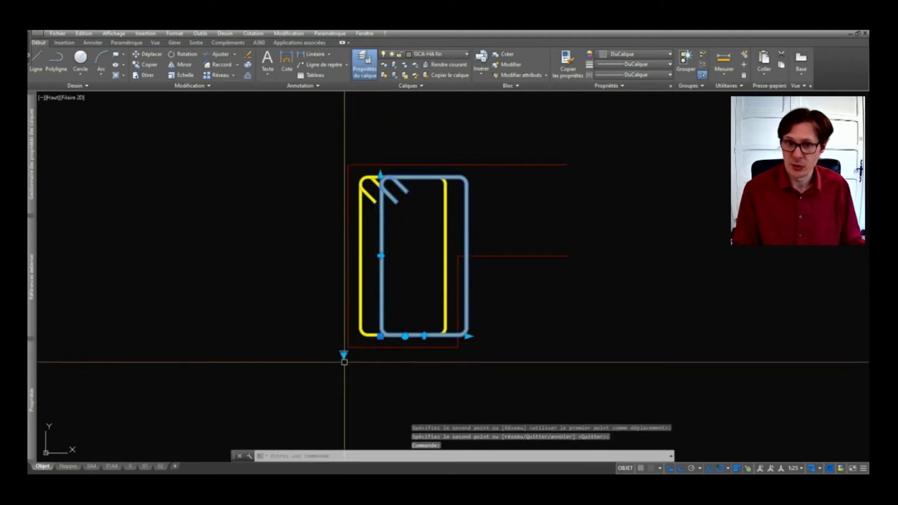
left_click(344, 355)
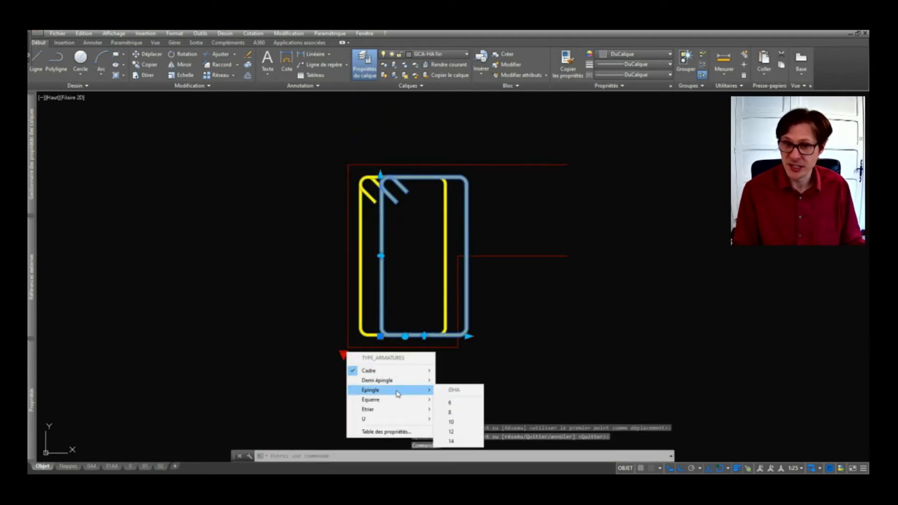
mouse_move(396, 410)
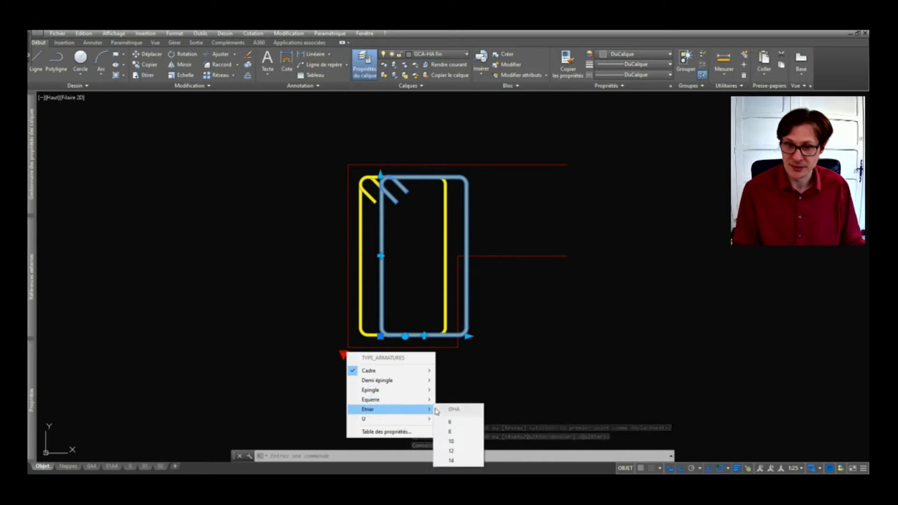
left_click(466, 432)
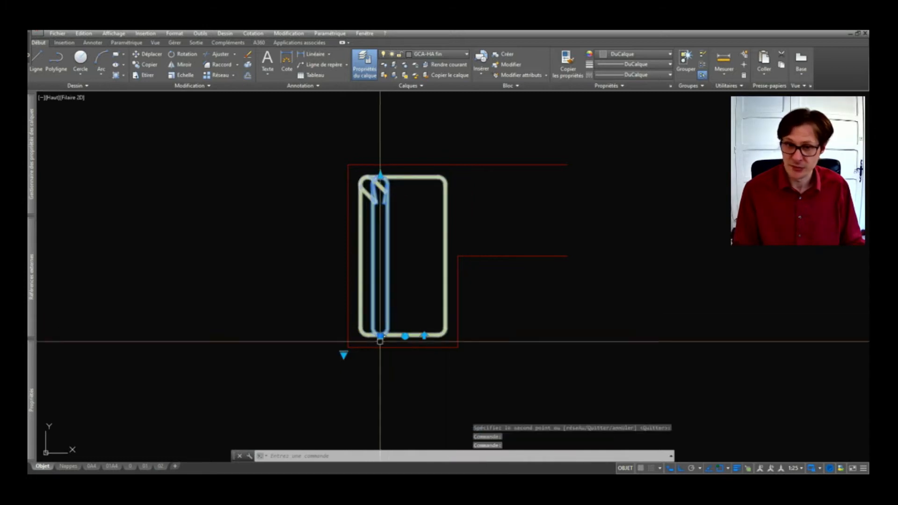
- Move the Etrier link to the midpoint of the outer stirrup's bottom side
left_click(380, 336)
scroll(383, 336, "up", 3)
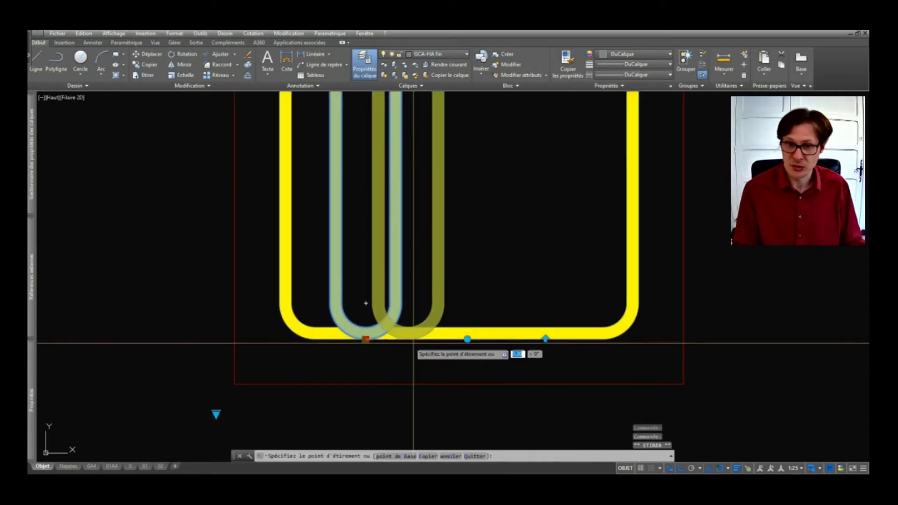
left_click(451, 341)
scroll(451, 343, "down", 3)
key("Escape")
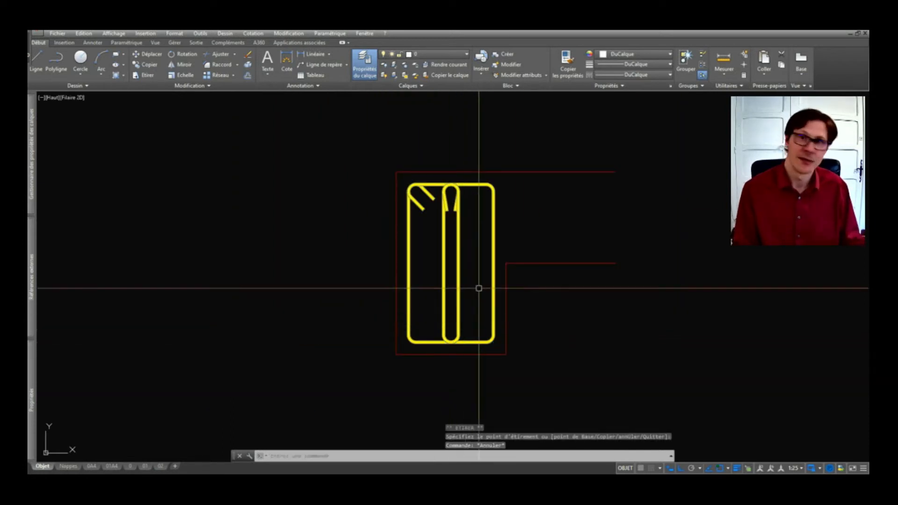
- Copy the block of eight section bars horizontally to a spot above the beam section
scroll(469, 262, "down", 5)
scroll(507, 231, "up", 4)
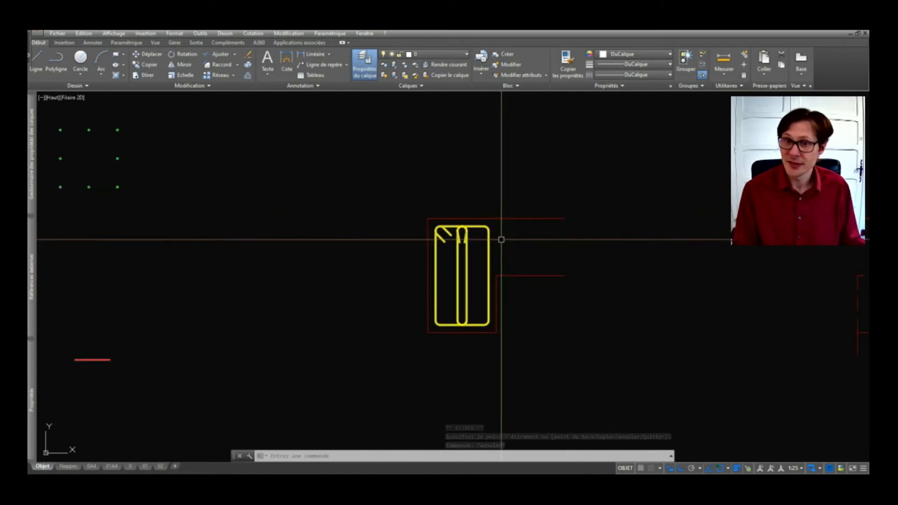
scroll(502, 237, "down", 2)
left_click(213, 156)
left_click(357, 265)
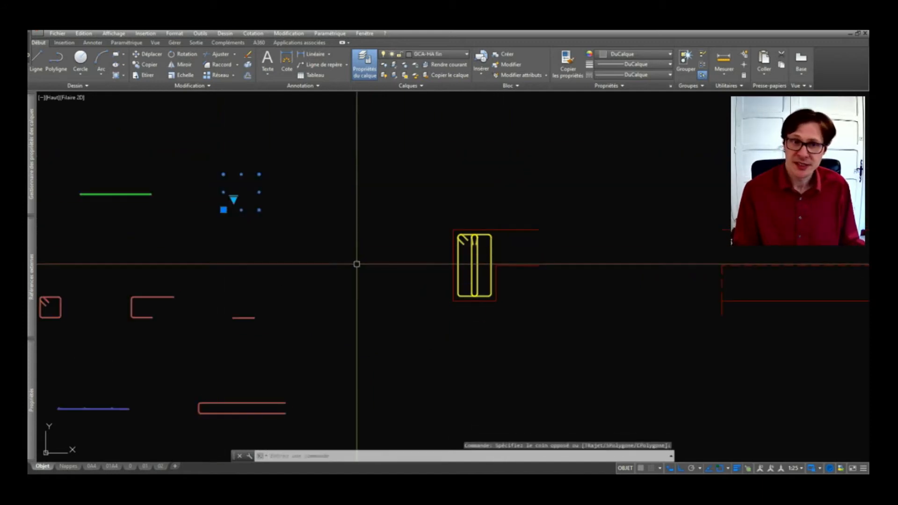
type("co")
key("Return")
left_click(283, 192)
left_click(489, 189)
key("Return")
- Move the copied bar block so its lower-left bar sits in the stirrup's lower-left corner bend
left_click(474, 169)
left_click(441, 198)
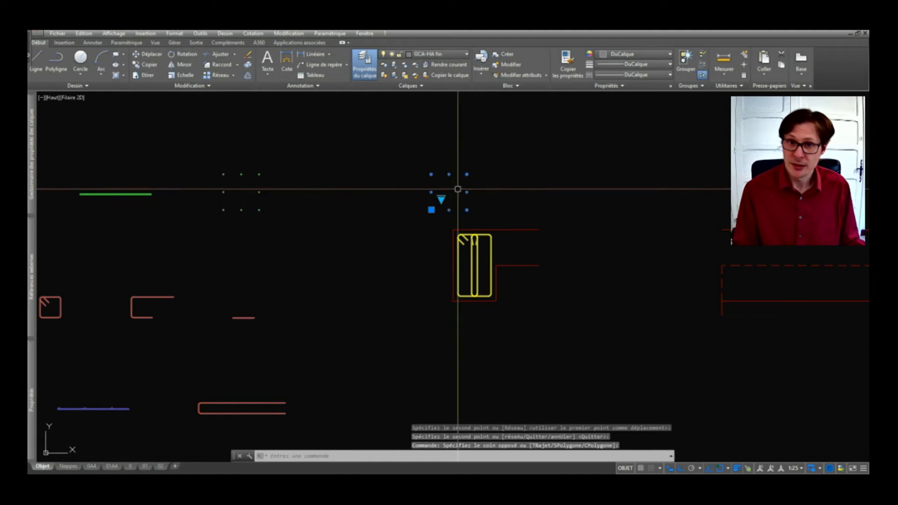
scroll(457, 189, "up", 2)
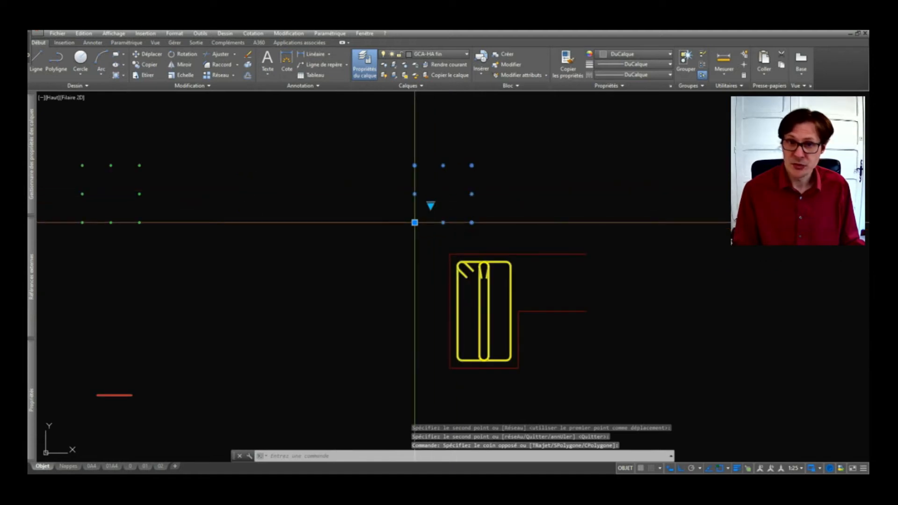
left_click(415, 222)
scroll(456, 343, "up", 4)
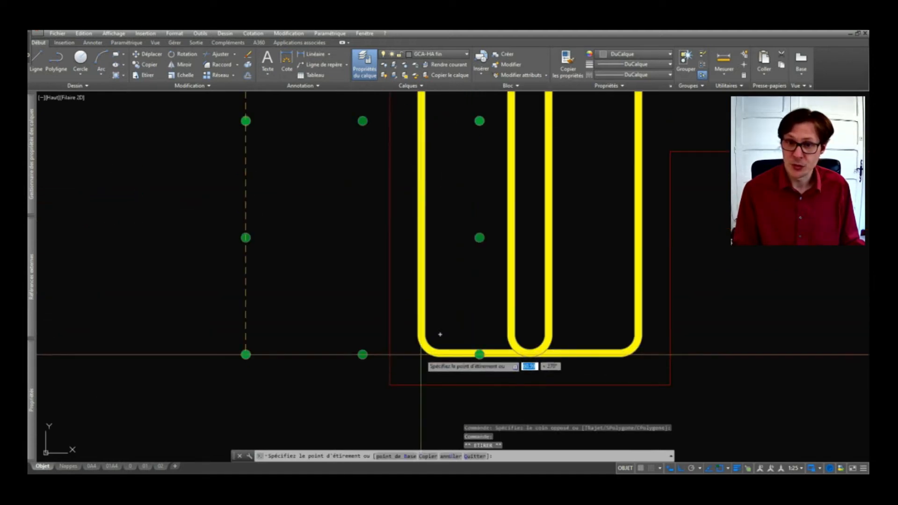
left_click(437, 335)
scroll(437, 336, "down", 2)
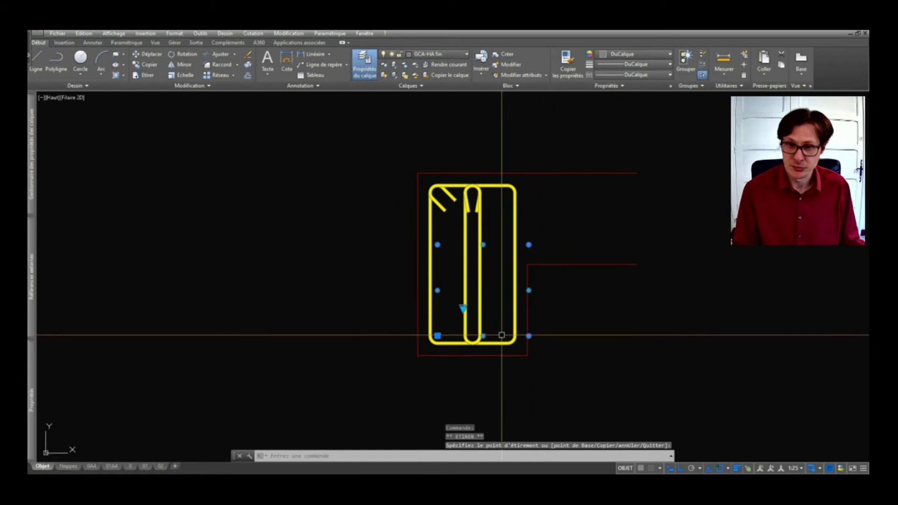
- Reduce the bar block to its bottom row of three bars and explode it
left_click(462, 307)
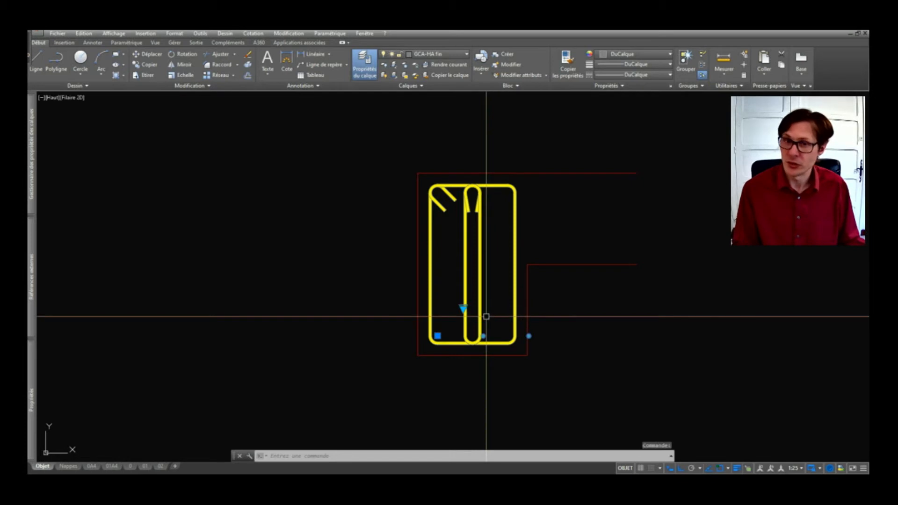
type("de")
key("Return")
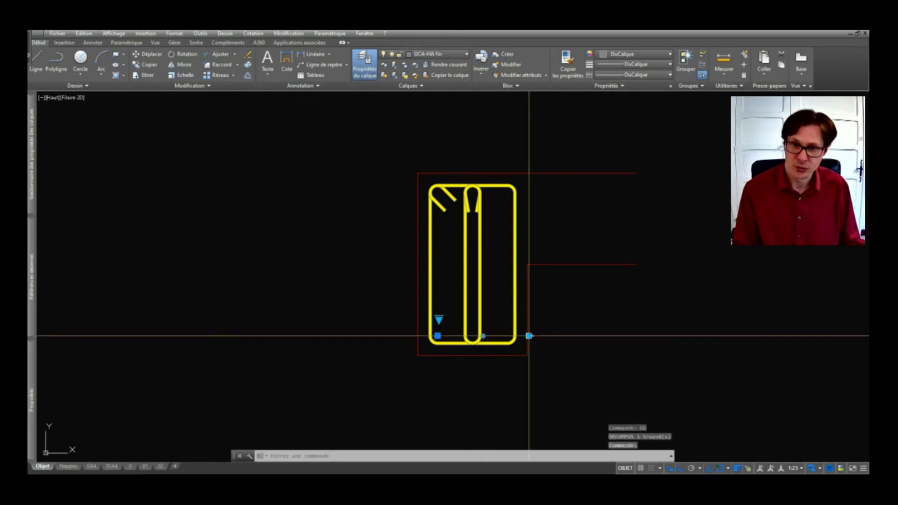
- Shorten the bottom bar row so its last bar sits in the stirrup's lower-right corner bend
left_click(508, 336)
scroll(507, 335, "up", 6)
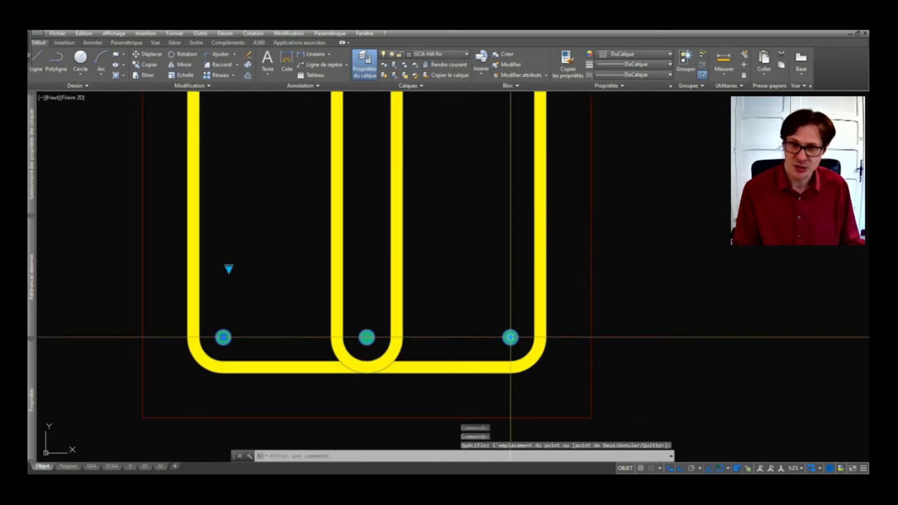
scroll(442, 343, "down", 6)
- Set the bottom row to 4 bars of diameter 16
left_click(390, 324)
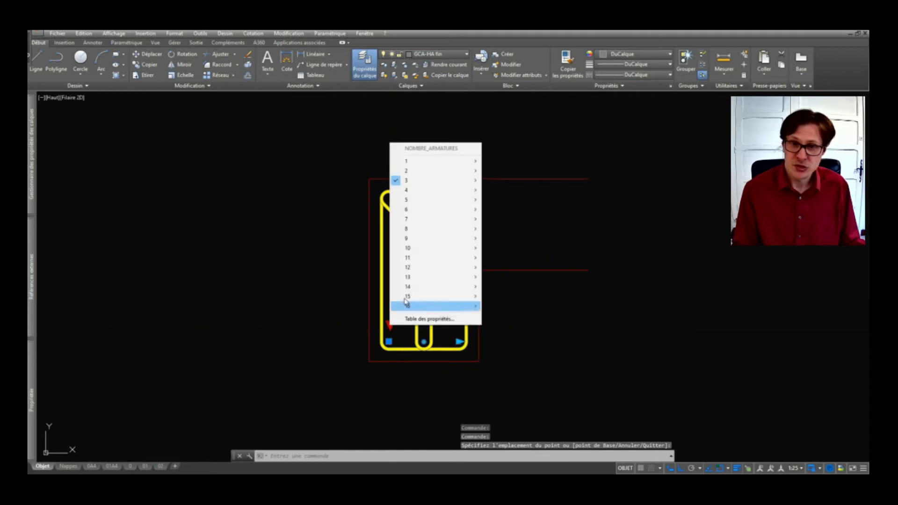
mouse_move(425, 195)
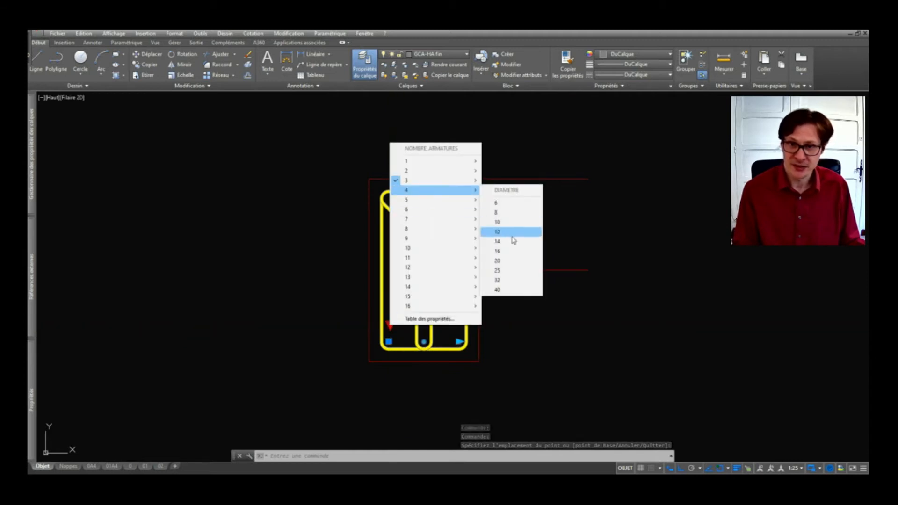
left_click(509, 251)
key("Escape")
key("Escape")
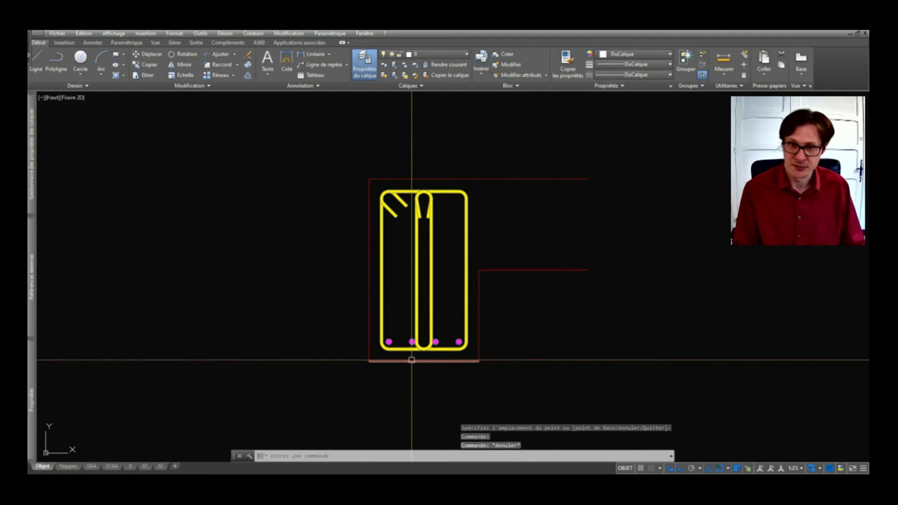
- Move the Etrier link sideways so it is centred around the second bottom bar
scroll(414, 277, "up", 5)
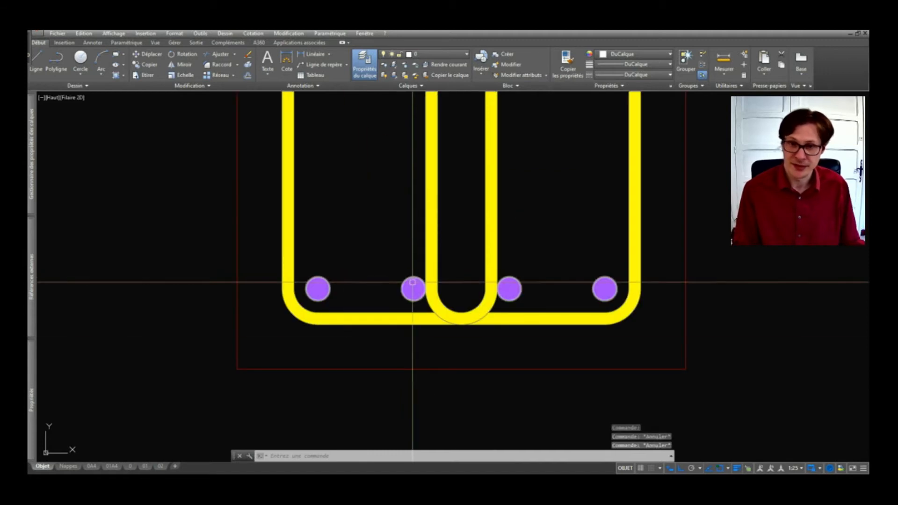
scroll(412, 283, "down", 4)
left_click(428, 276)
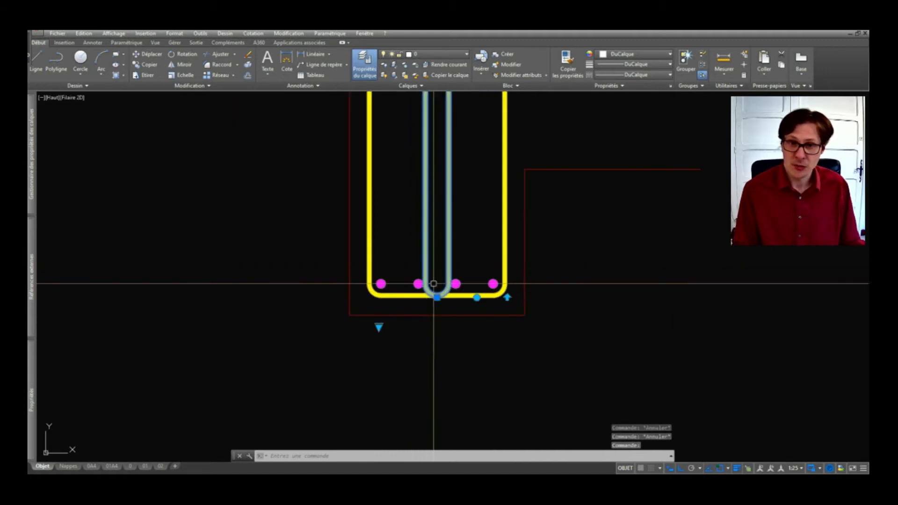
scroll(437, 298, "up", 2)
left_click(437, 297)
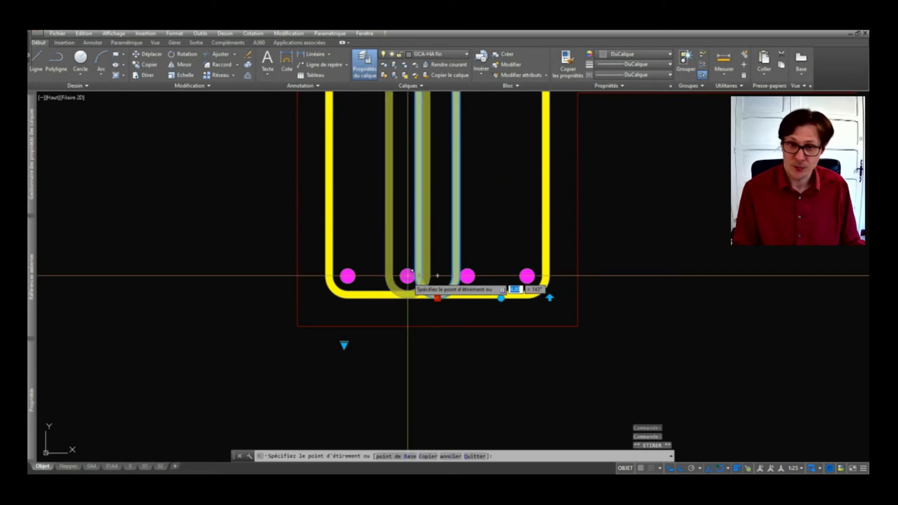
key("Escape")
scroll(407, 304, "down", 3)
scroll(404, 302, "up", 5)
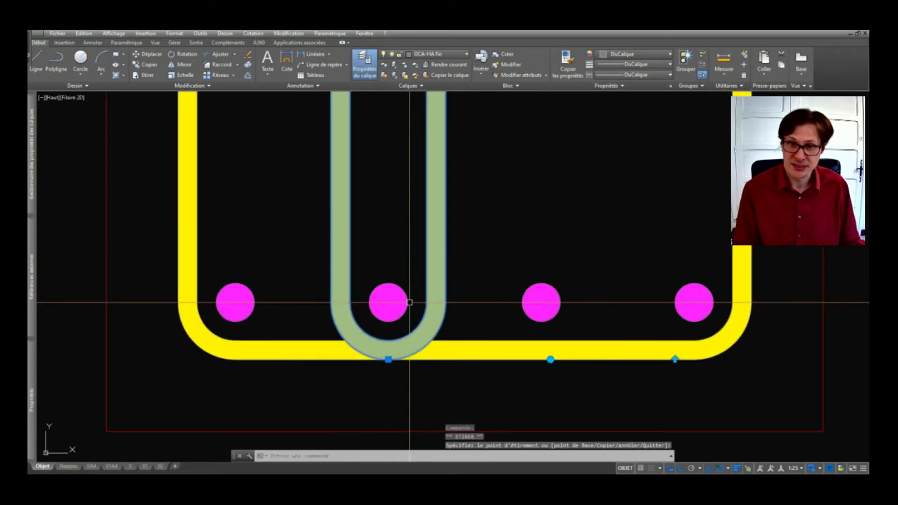
- Copy the Etrier link from the second bottom bar to the third bottom bar
type("c")
key("Return")
left_click(396, 295)
scroll(391, 303, "down", 2)
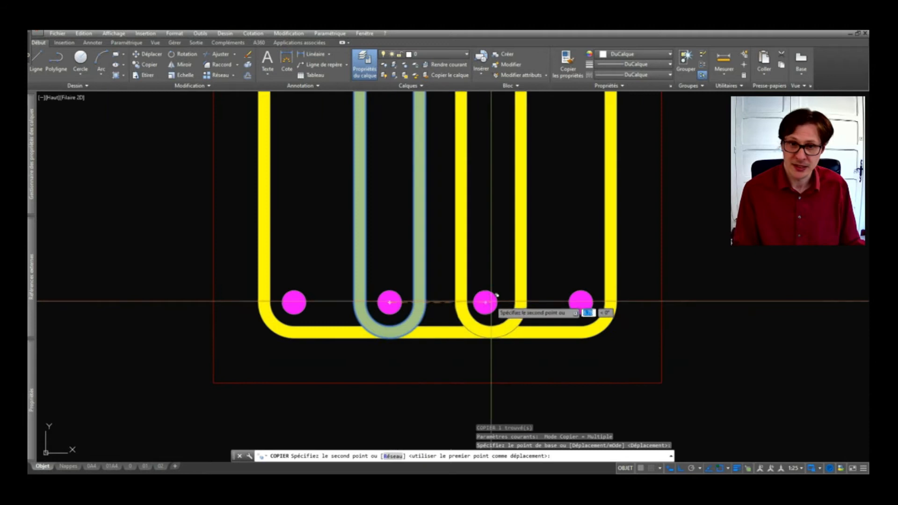
left_click(484, 298)
key("Return")
scroll(518, 339, "down", 2)
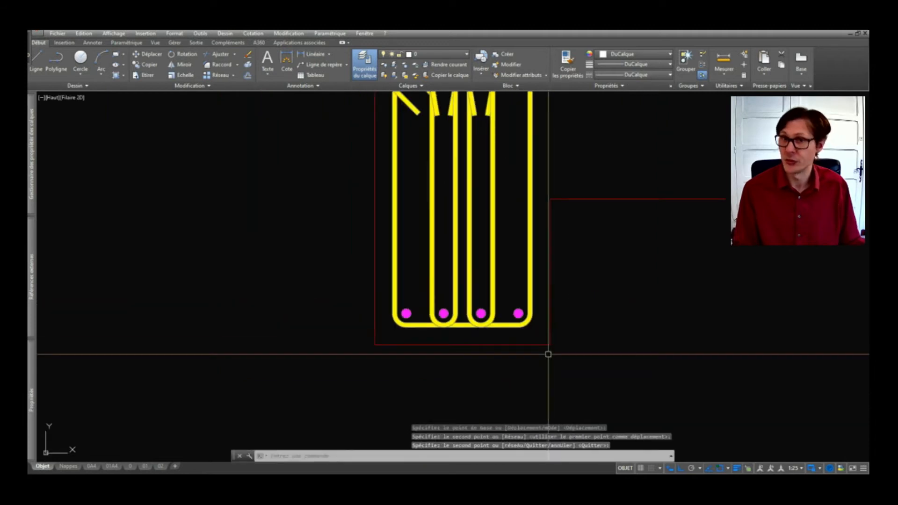
- Copy the bottom row of bars up into the stirrup's top corners, using the first bar's centre as base point
scroll(548, 354, "down", 2)
scroll(469, 303, "up", 4)
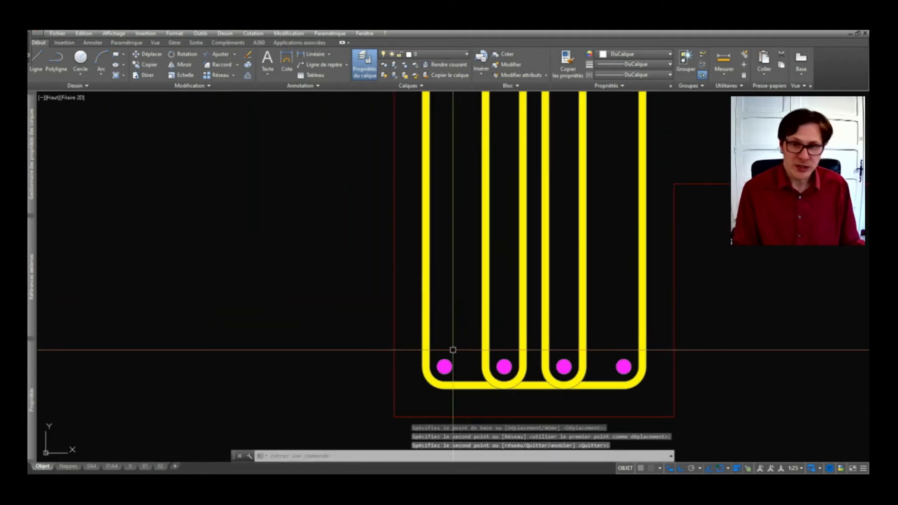
left_click(444, 366)
type("c")
key("Return")
left_click(444, 366)
scroll(462, 336, "down", 4)
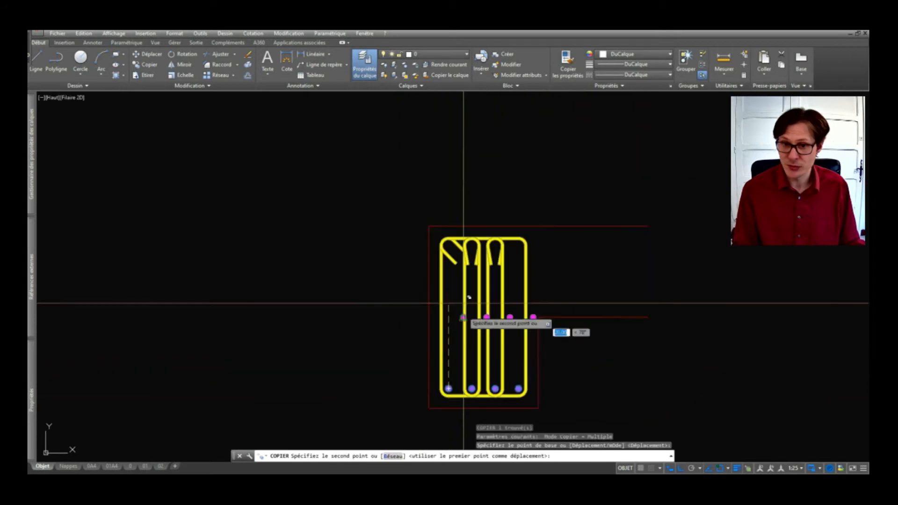
scroll(449, 245, "up", 3)
left_click(444, 247)
key("Return")
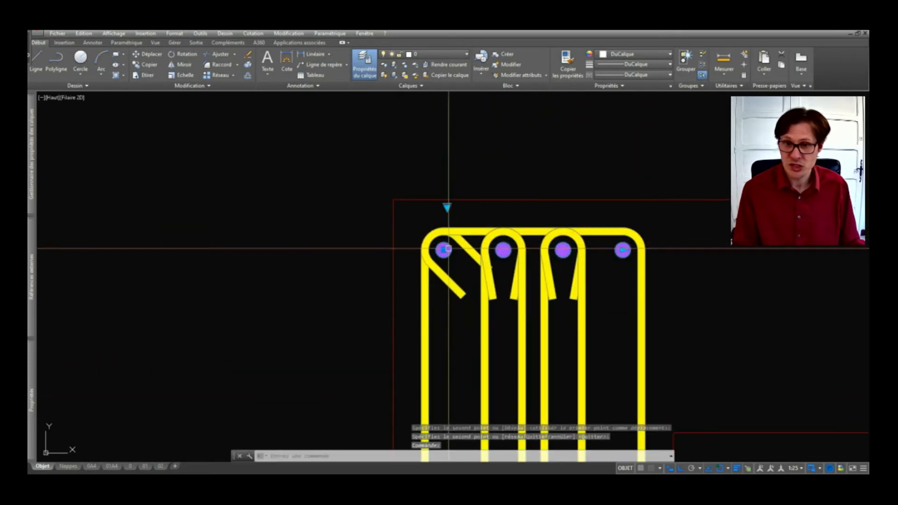
- Set the top row inside the stirrup to 4 bars of a smaller diameter
scroll(444, 236, "down", 2)
left_click(447, 230)
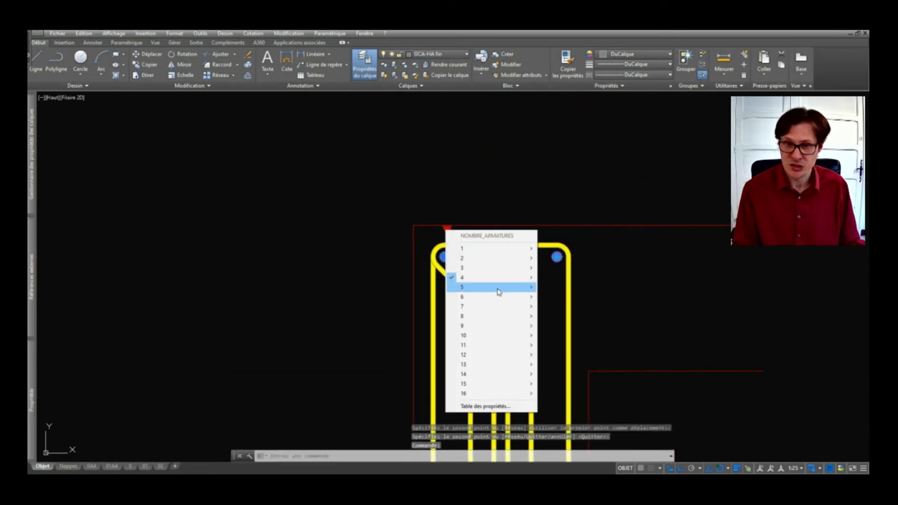
mouse_move(497, 277)
left_click(553, 311)
key("Escape")
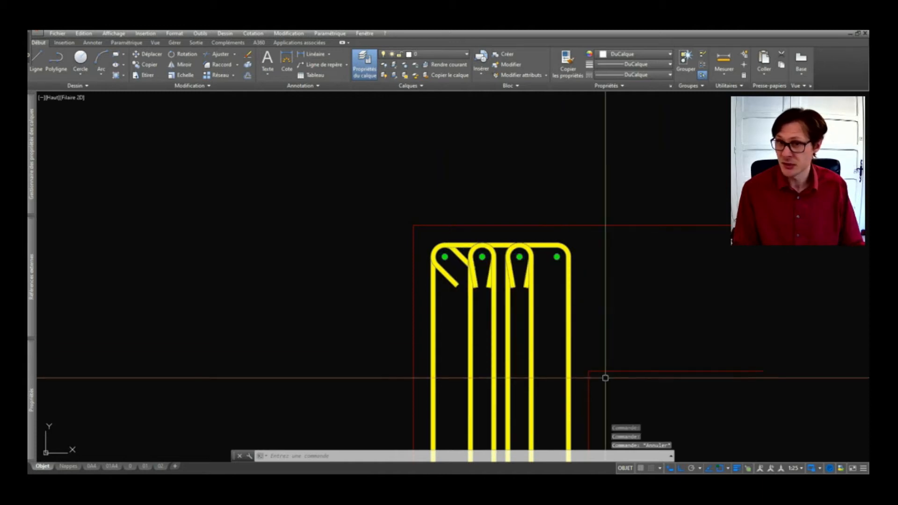
scroll(394, 316, "down", 4)
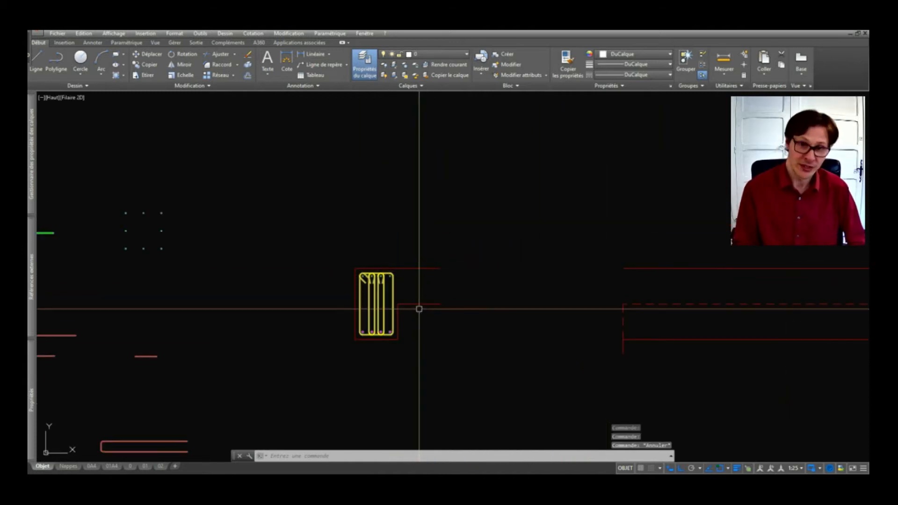
scroll(386, 308, "up", 4)
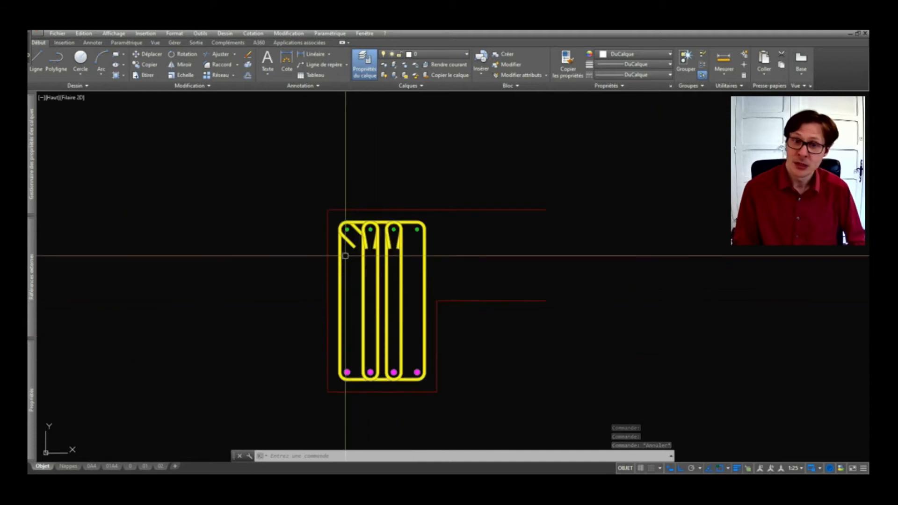
left_click(338, 241)
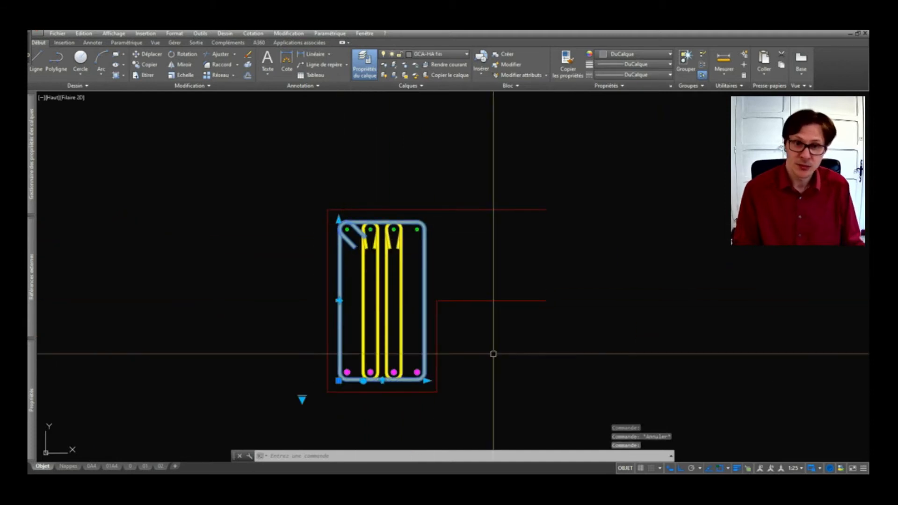
key("Escape")
key("Escape")
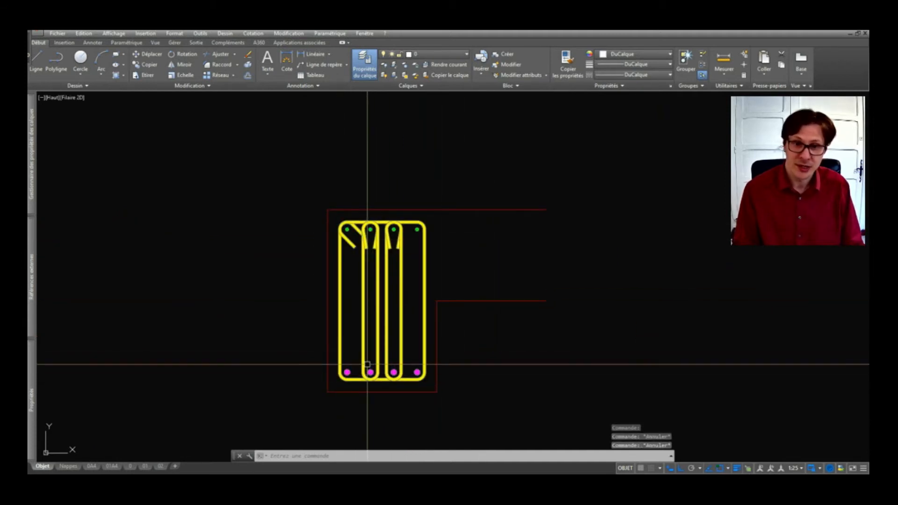
- Copy the two-legged U-bar block from the set of rebar blocks to a free spot below the beam section
scroll(395, 255, "down", 5)
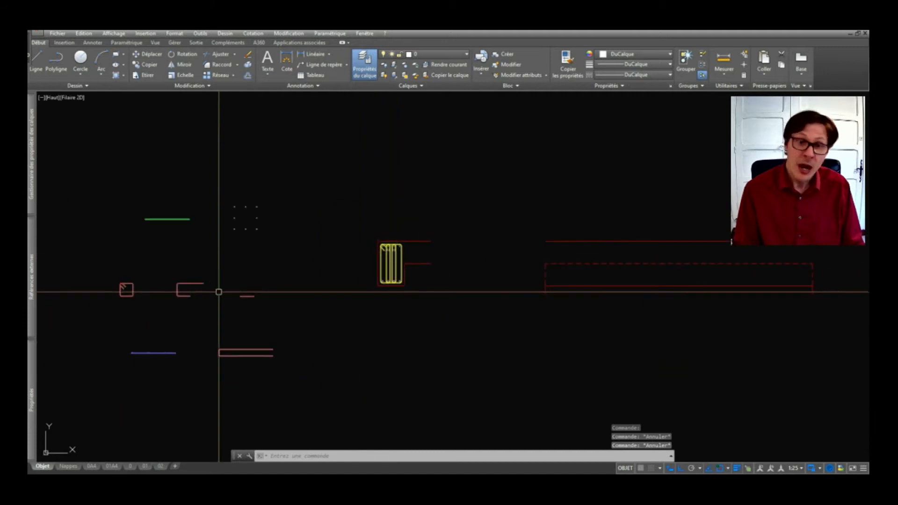
left_click(219, 351)
scroll(219, 351, "up", 3)
type("co")
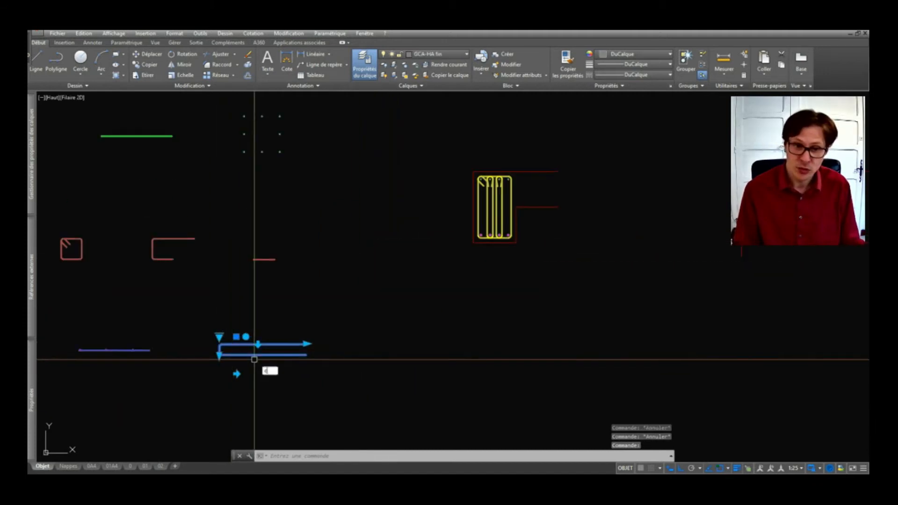
key("space")
left_click(265, 355)
left_click(465, 355)
key("space")
- Move the copied U-bar by its insertion point onto the slab's top edge, directly above the beam's inner face
left_click(496, 321)
left_click(468, 355)
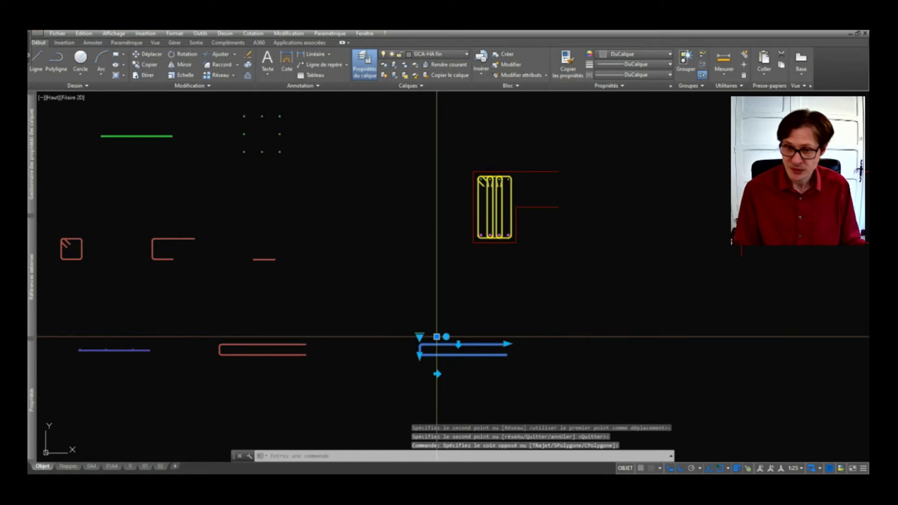
left_click(436, 336)
left_click(516, 172)
- Shift the U-bar slightly down from the slab's top edge with the Move command
scroll(521, 172, "up", 2)
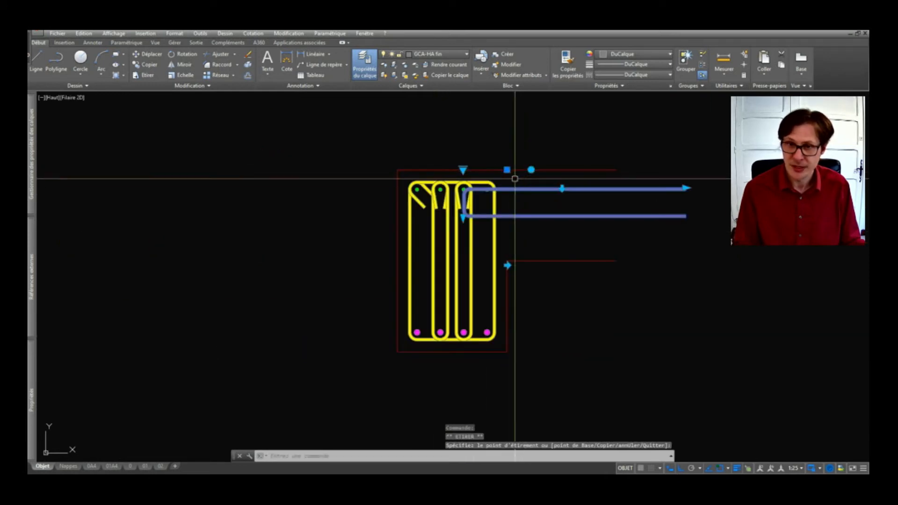
scroll(510, 195, "up", 2)
type("d")
key("space")
left_click(517, 203)
left_click(527, 216)
- Set the U-bar's length B to 12 and its type to 2 brins with diameter 8
left_click(529, 190)
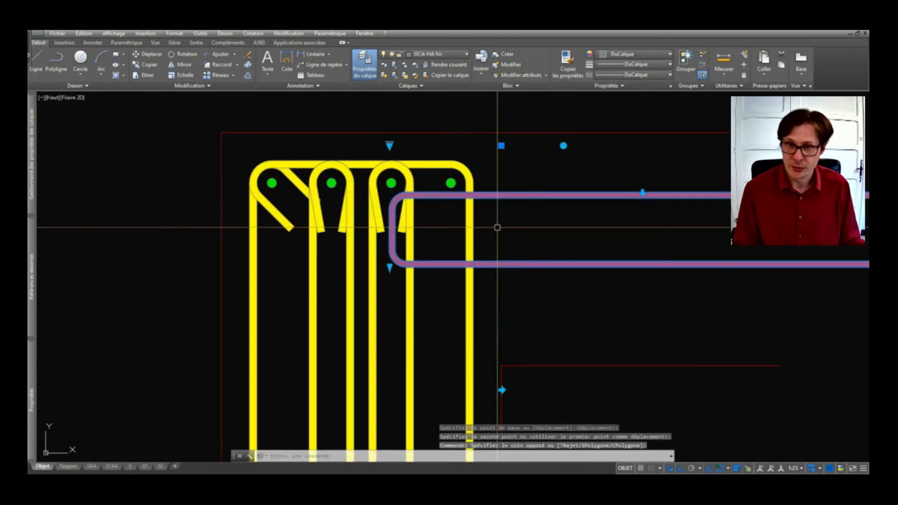
scroll(389, 267, "down", 4)
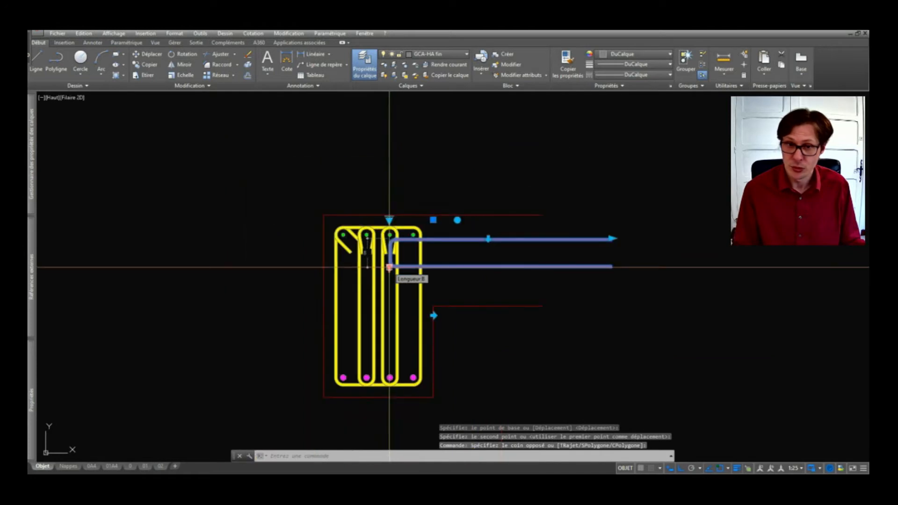
left_click(389, 267)
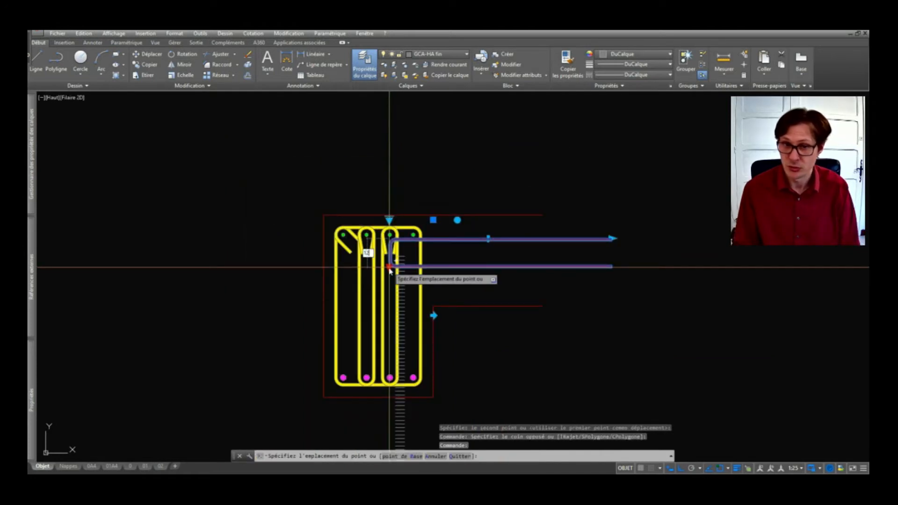
type("12")
key("Return")
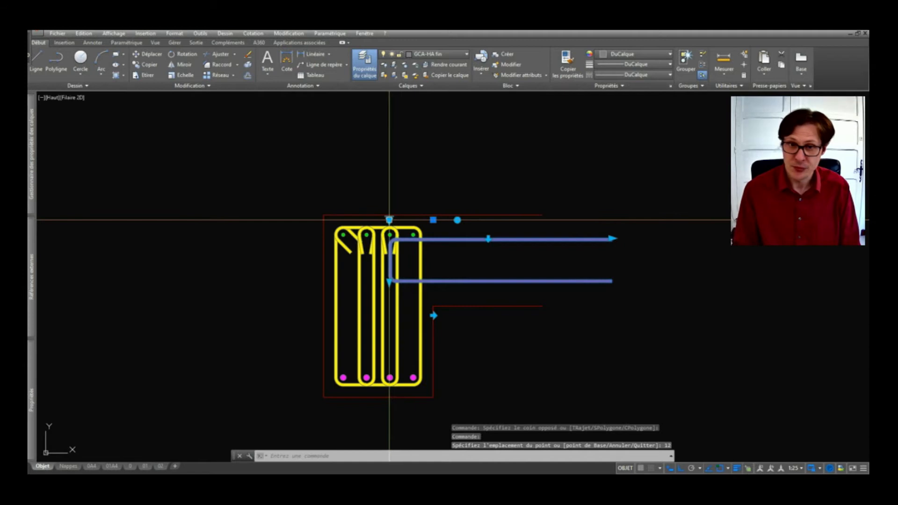
left_click(389, 219)
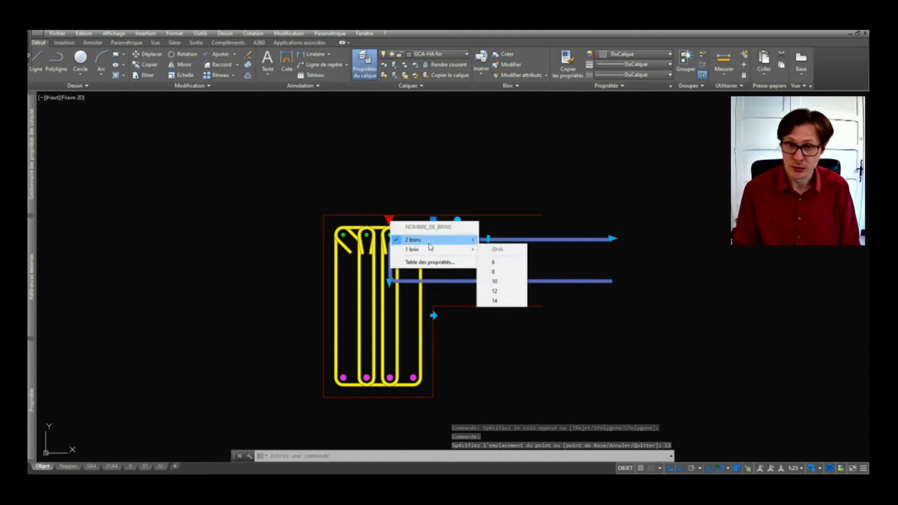
left_click(517, 263)
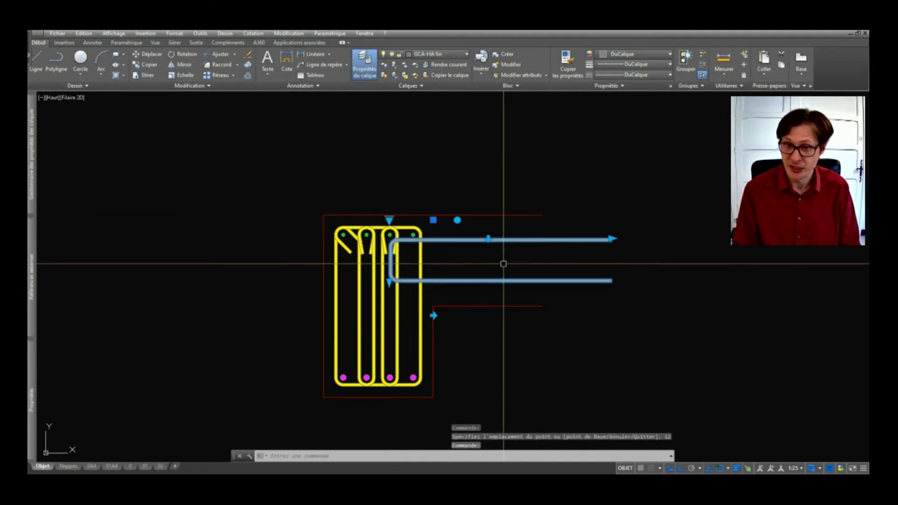
- Try the U-bar as 1 brin with diameter 6 and return it to 2 brins with diameter 8
left_click(389, 220)
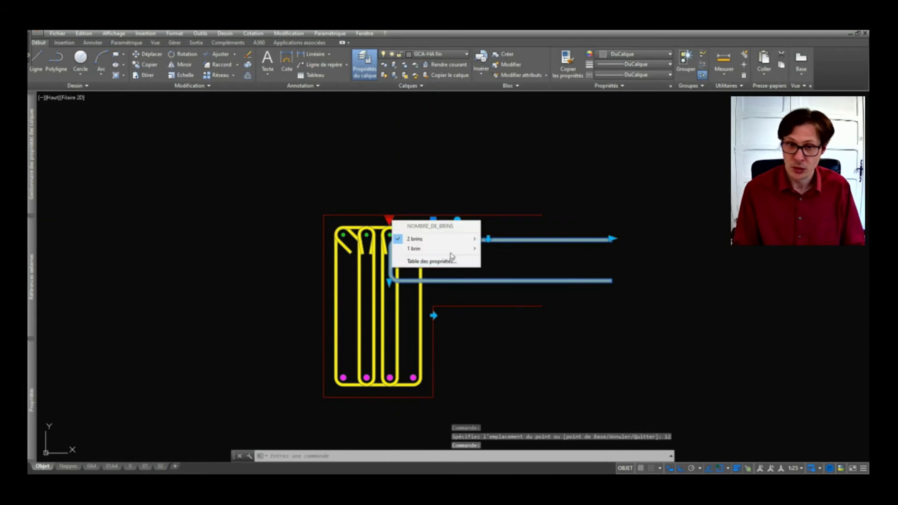
left_click(509, 262)
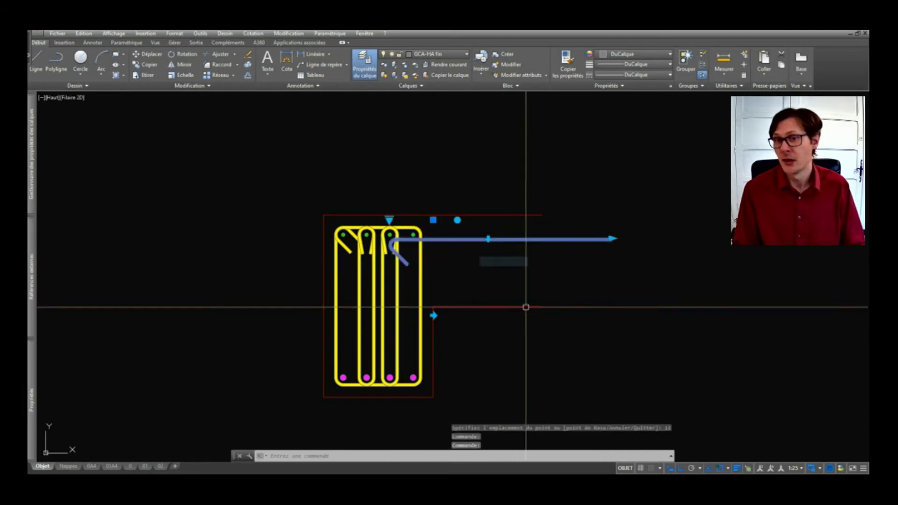
key("Escape")
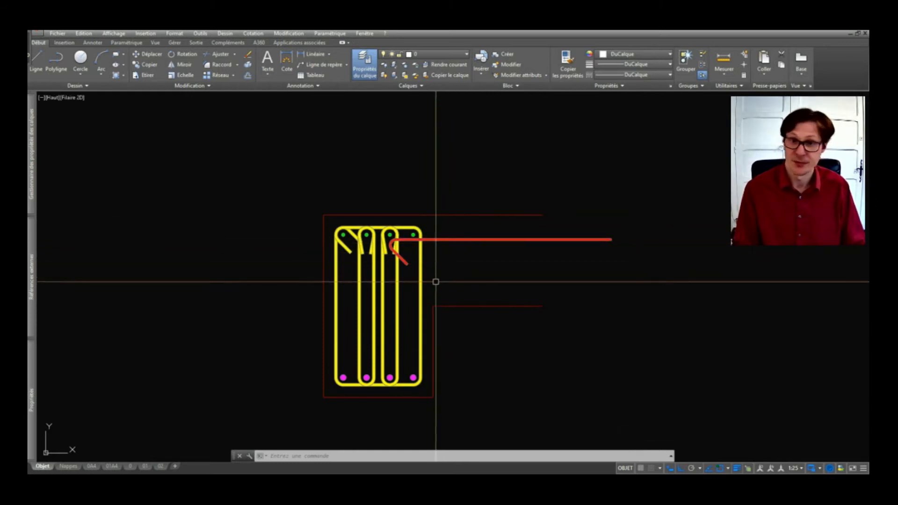
left_click(454, 240)
mouse_move(389, 219)
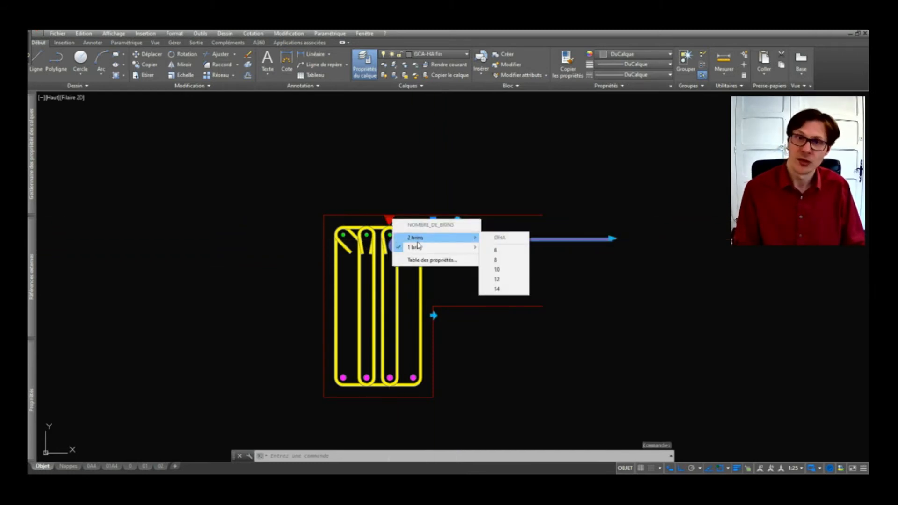
left_click(508, 261)
key("Escape")
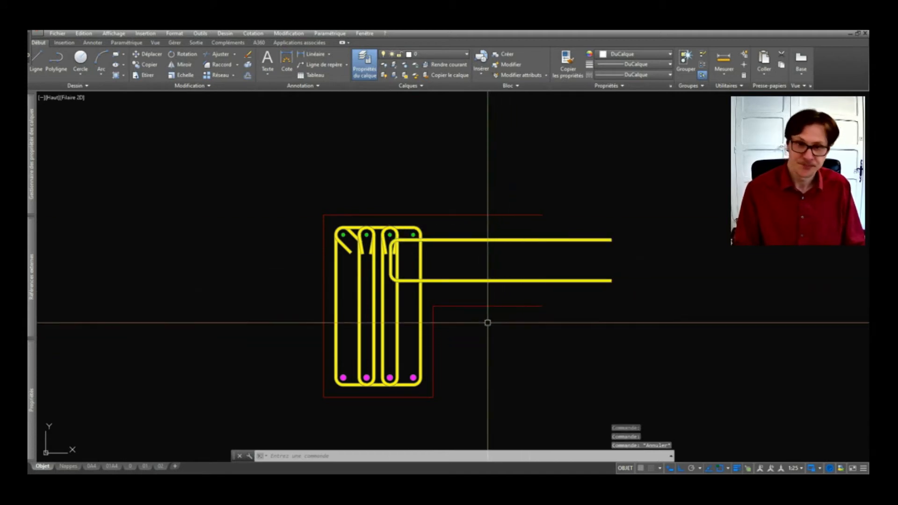
- Copy the welded mesh block from the set of rebar blocks to a free spot below the beam section
scroll(486, 202, "down", 8)
scroll(337, 252, "up", 6)
left_click(305, 289)
left_click(243, 355)
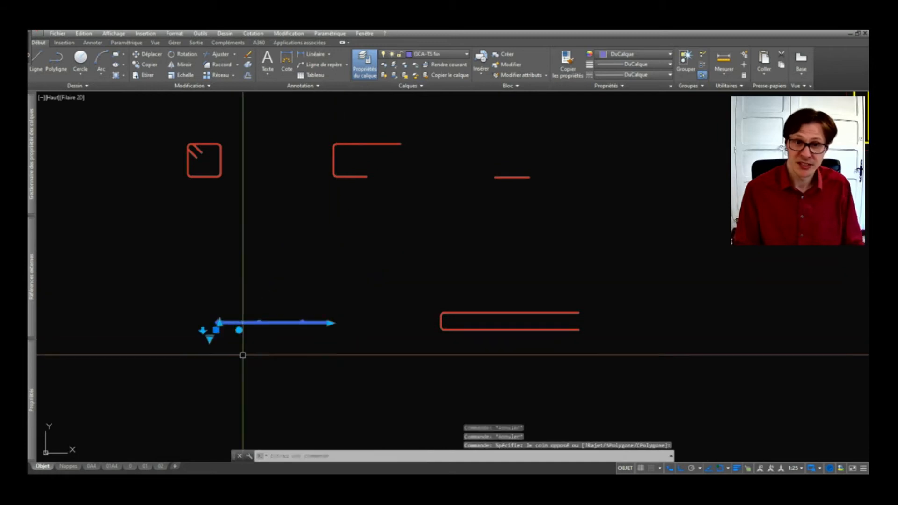
type("co")
key("space")
left_click(286, 356)
scroll(215, 303, "down", 5)
left_click(495, 302)
key("space")
- Set the copied welded mesh to the standard ADETS type ST65C
scroll(518, 301, "up", 5)
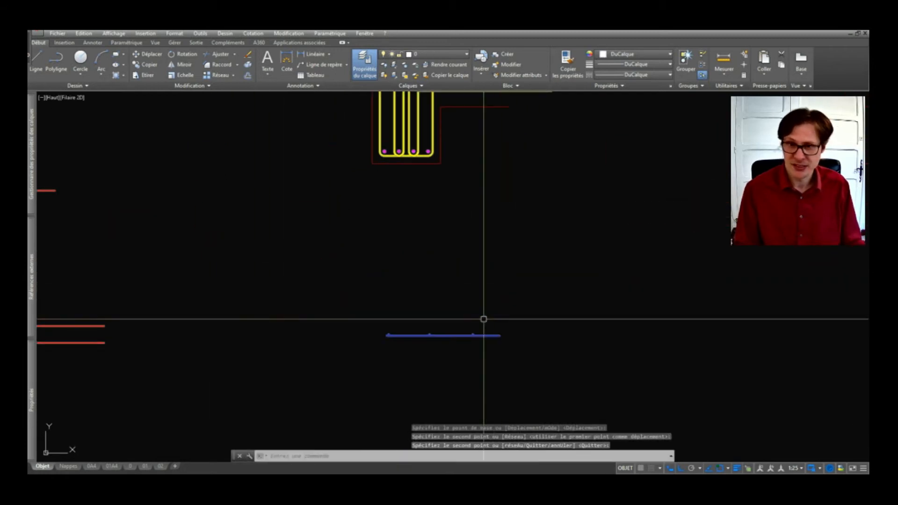
left_click(483, 319)
left_click(427, 355)
left_click(379, 351)
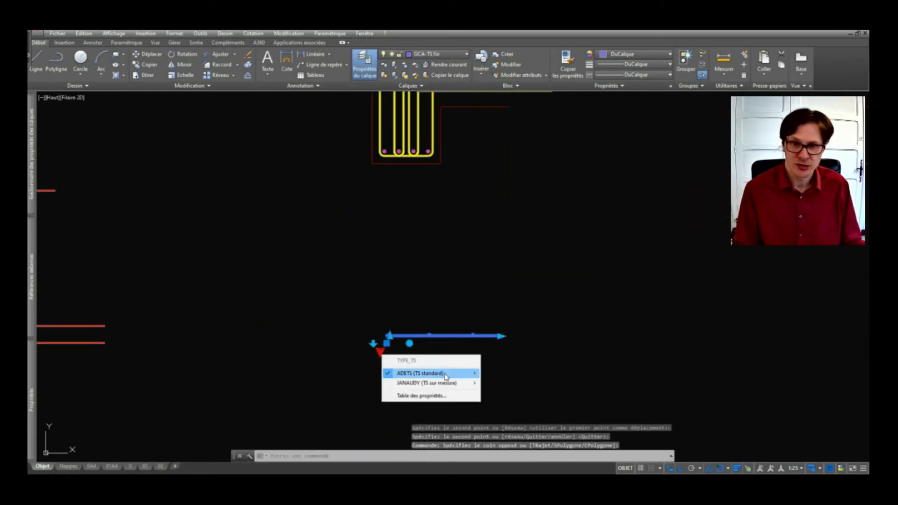
mouse_move(446, 376)
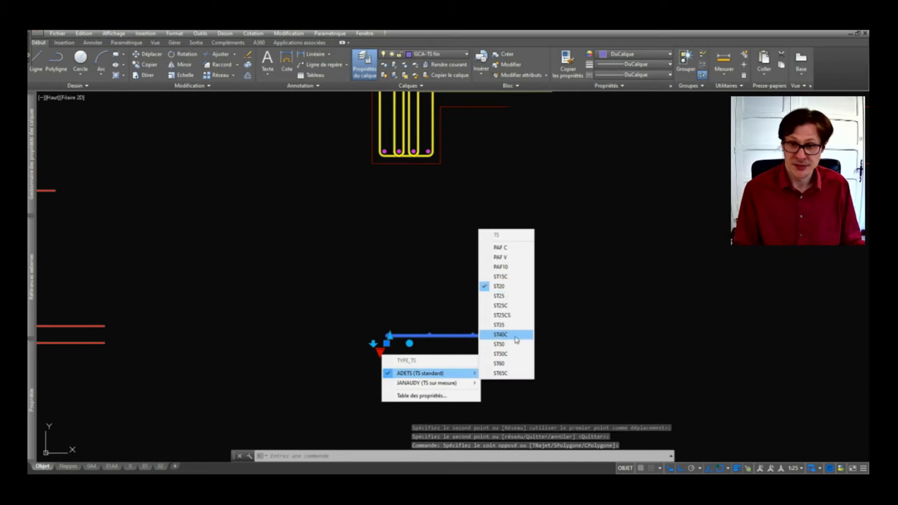
left_click(515, 374)
- Copy the ST65C mesh straight up, between the original and the beam section
key("space")
left_click(451, 341)
left_click(451, 236)
key("space")
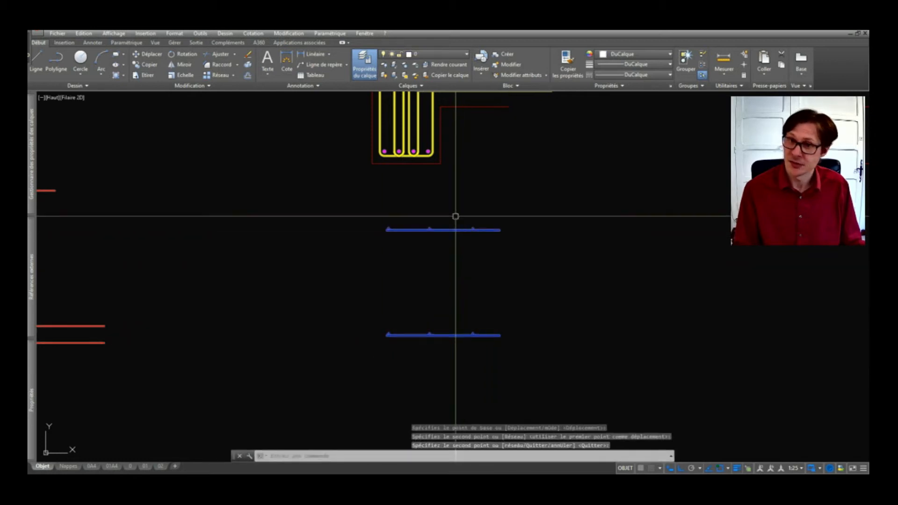
- Set the upper mesh copy to a lighter standard ADETS type
left_click(454, 217)
left_click(409, 238)
left_click(380, 248)
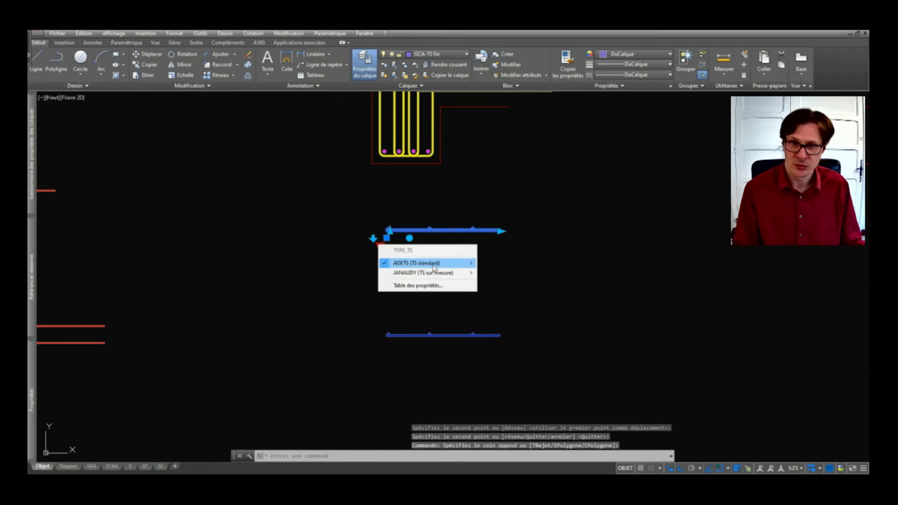
mouse_move(421, 263)
left_click(507, 315)
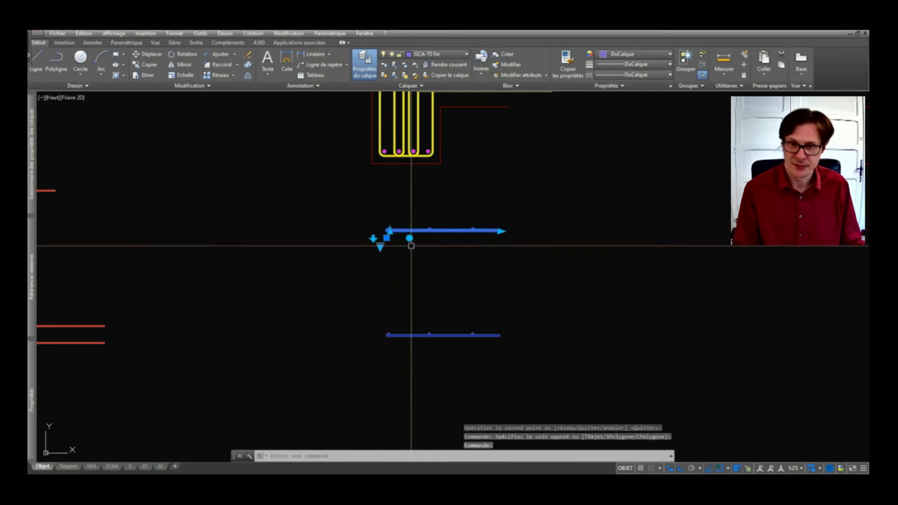
- Flip the upper mesh vertically and move its insertion point to the slab's top edge above the beam's inner face
scroll(392, 241, "up", 5)
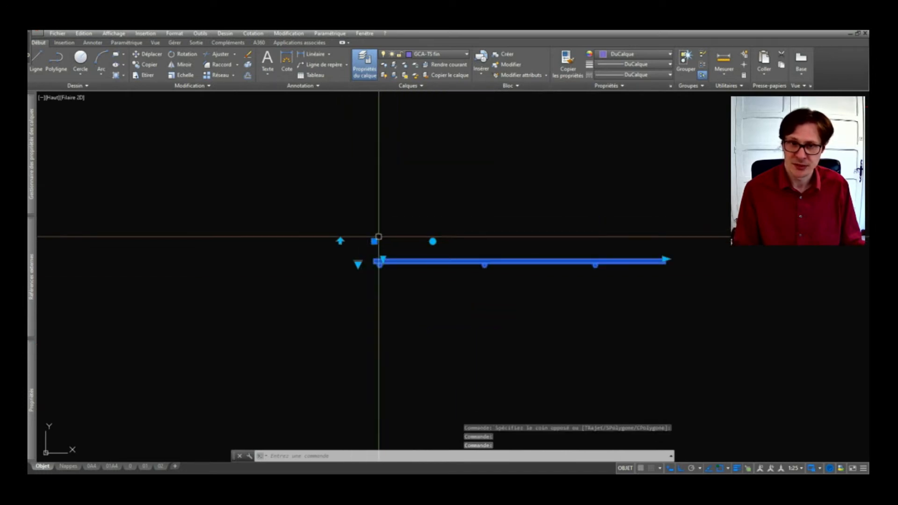
left_click(374, 241)
scroll(406, 327, "down", 4)
scroll(439, 195, "up", 2)
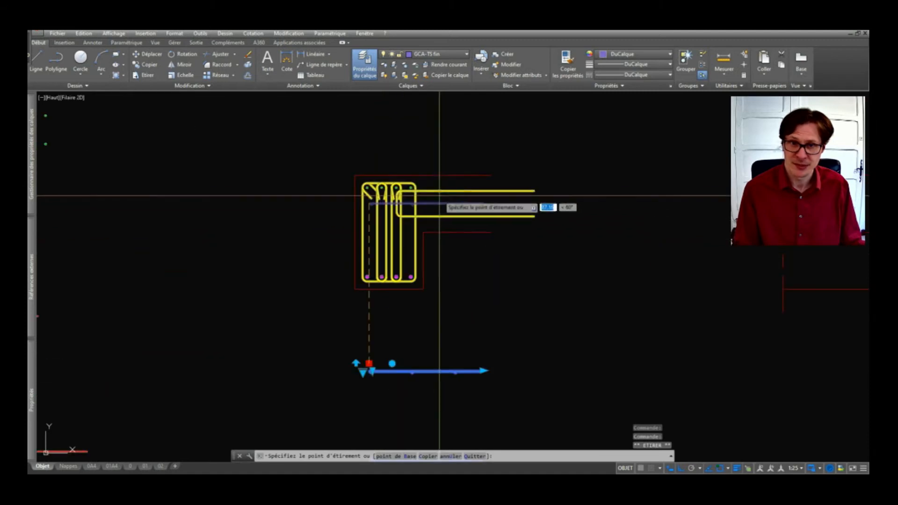
left_click(428, 177)
scroll(429, 173, "down", 2)
key("Escape")
- Move the ST65C mesh by its insertion point to the corner where the slab's underside meets the beam's inner face
left_click(443, 327)
left_click(420, 367)
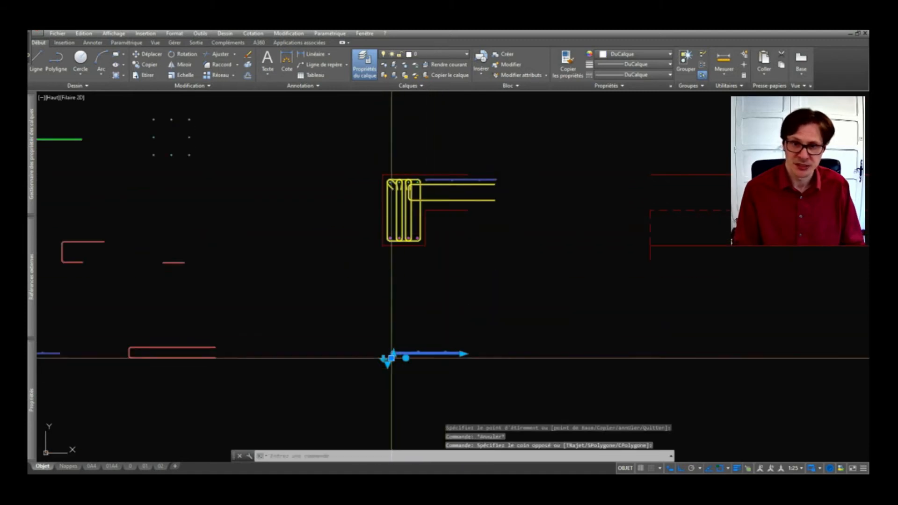
left_click(392, 358)
scroll(407, 192, "up", 3)
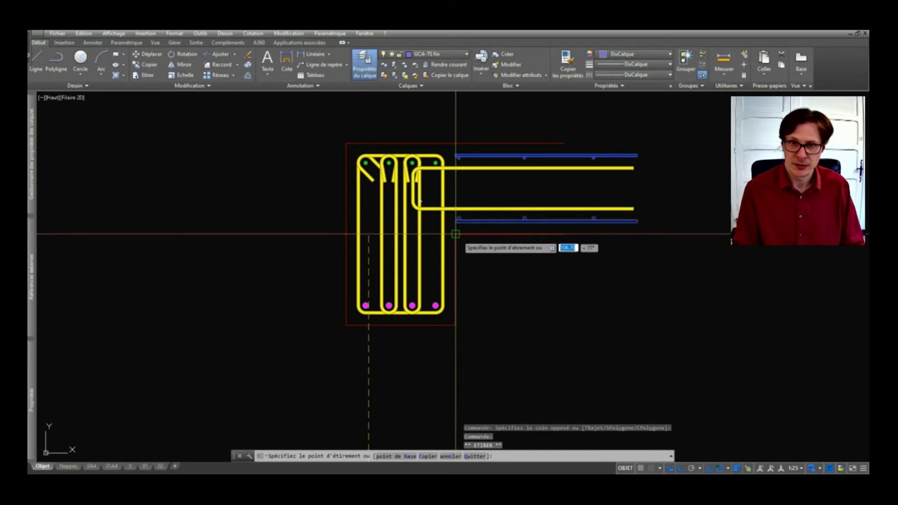
middle_click_drag(617, 234, 525, 303)
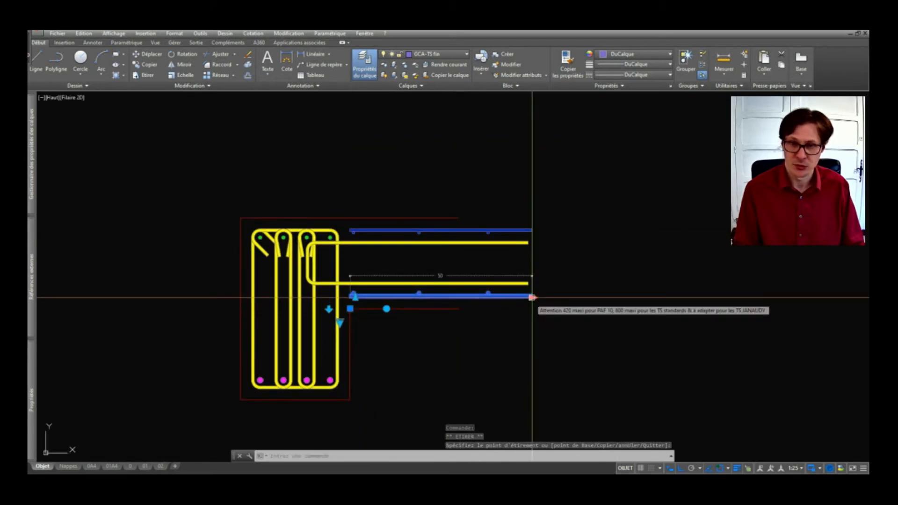
key("Escape")
key("Escape")
key("Escape")
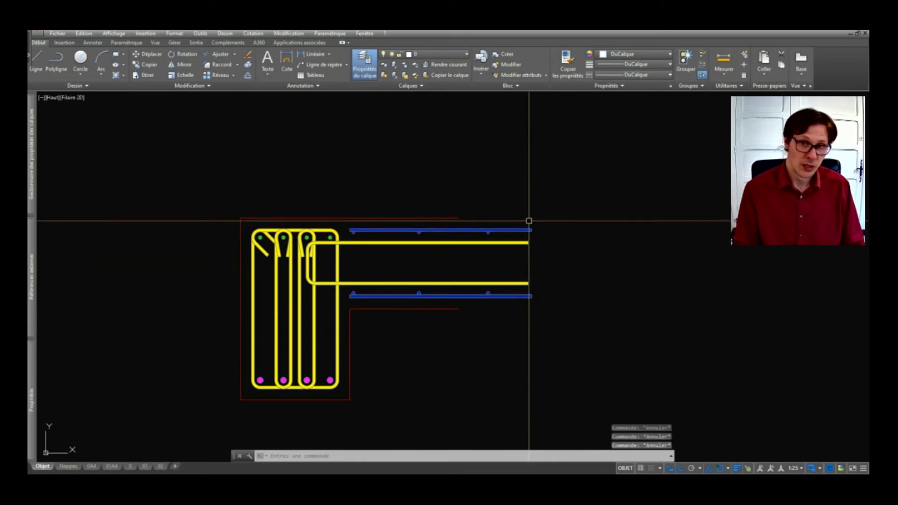
left_click(389, 229)
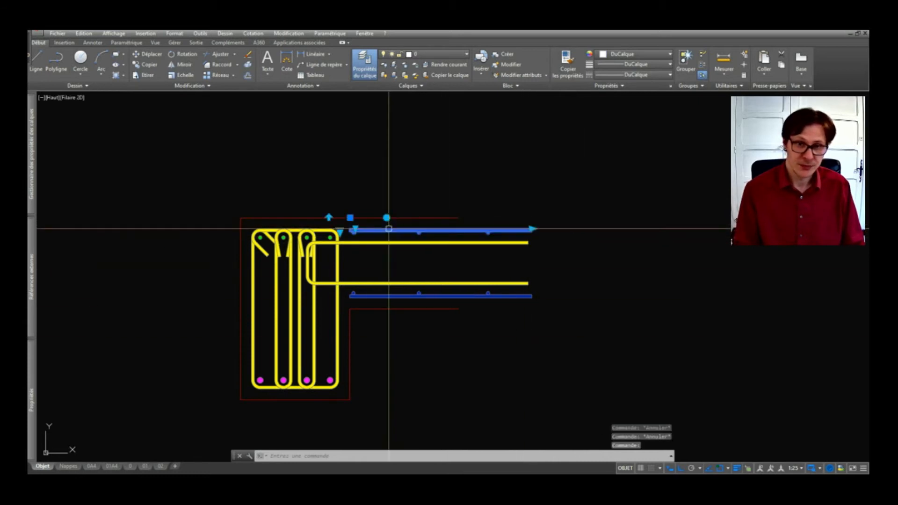
scroll(337, 222, "up", 2)
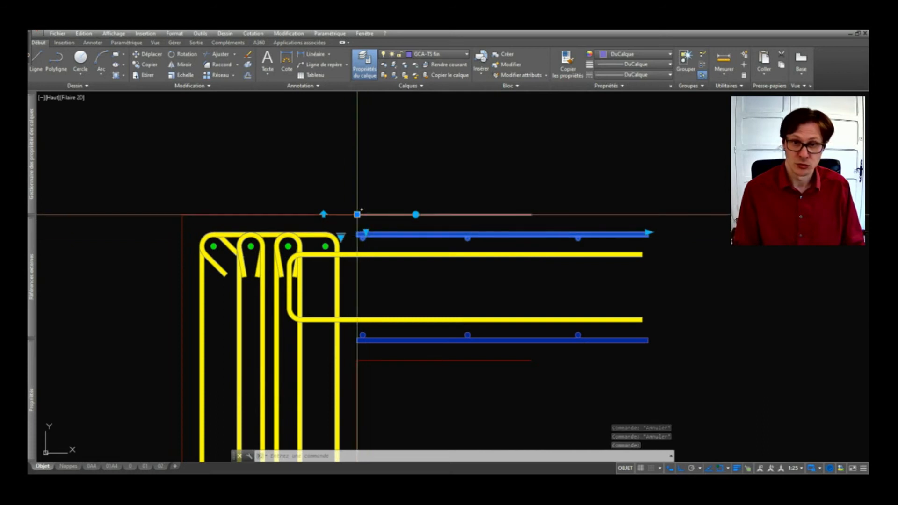
left_click(357, 214)
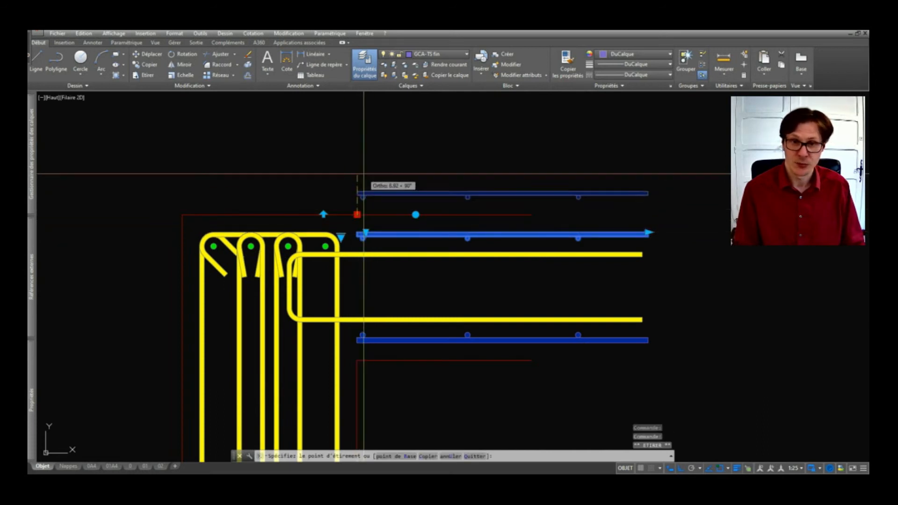
left_click(416, 214)
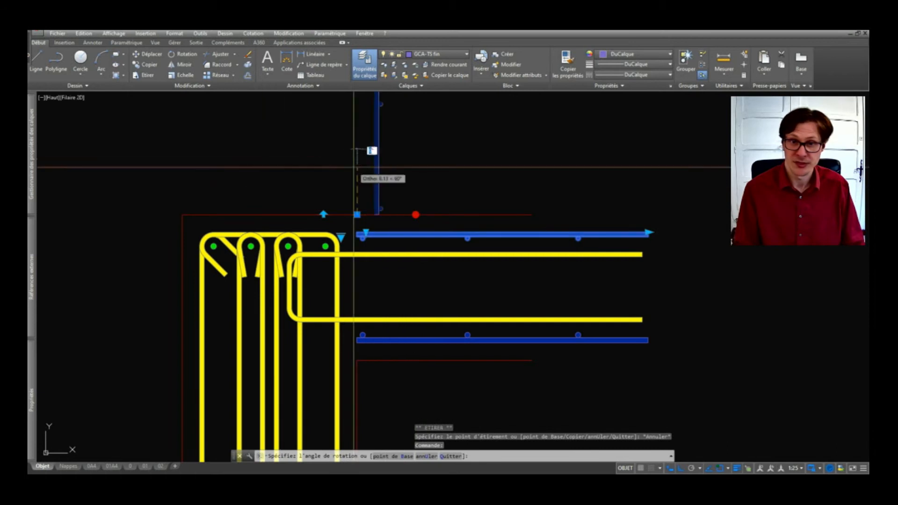
key("Escape")
key("Escape")
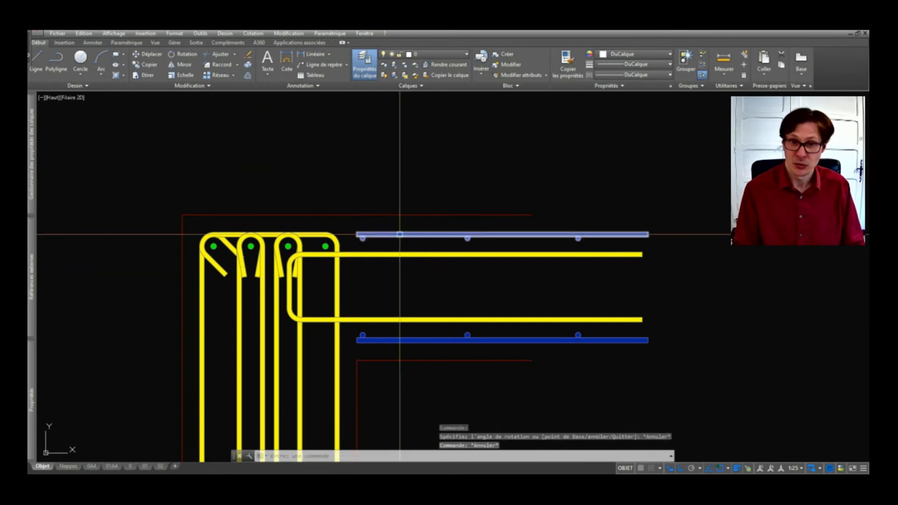
- Try flipping the upper mesh vertically and undo the flip
left_click(366, 234)
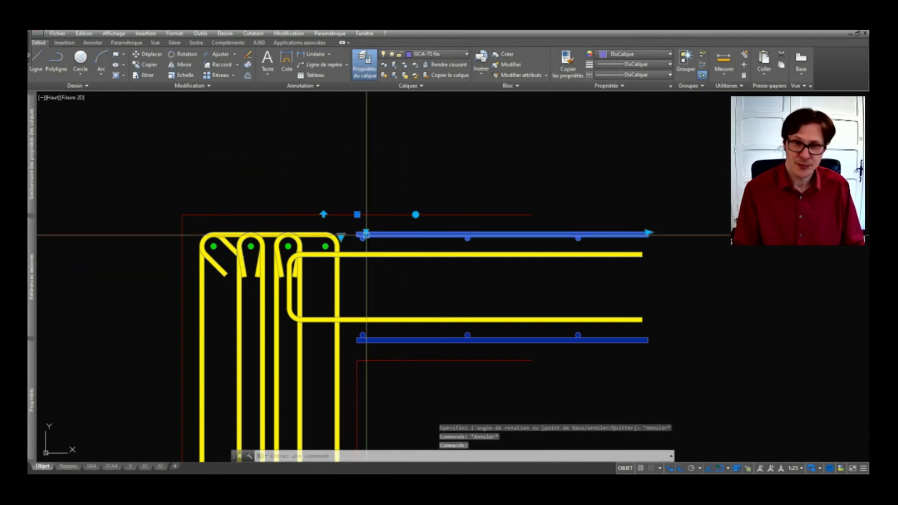
left_click(324, 213)
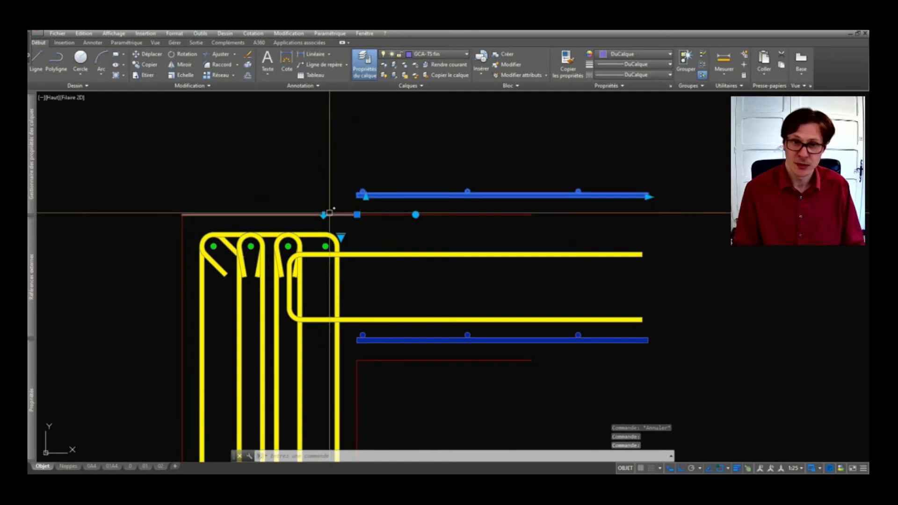
key("ctrl+z")
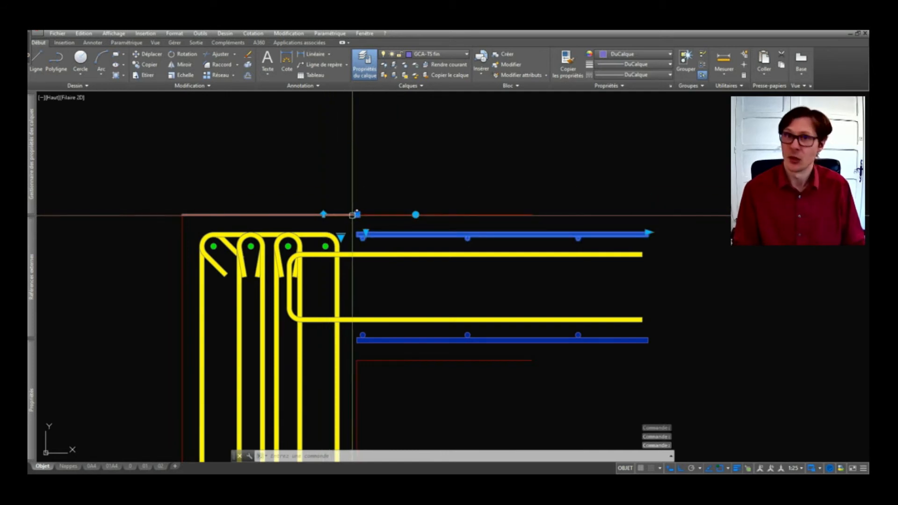
scroll(352, 215, "down", 6)
key("Escape")
scroll(481, 331, "up", 2)
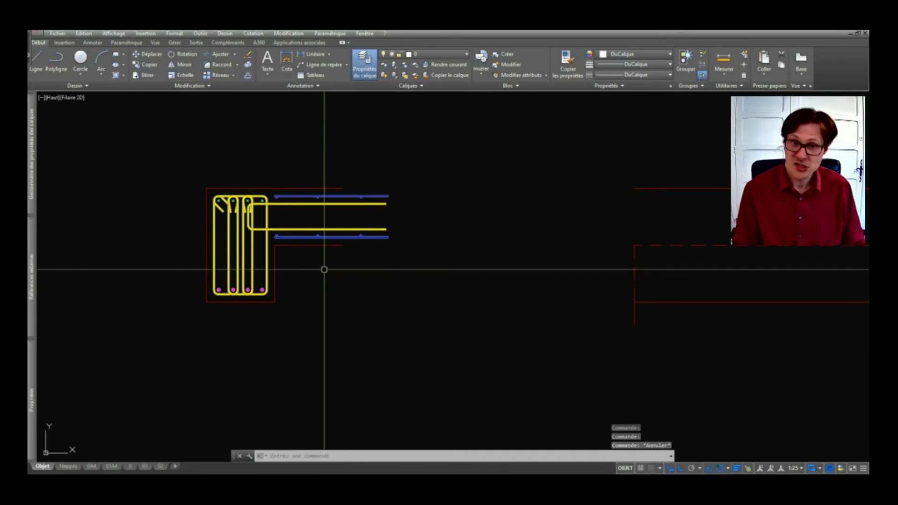
- Move the lower mesh 10 cm horizontally into the beam section by its insertion point
scroll(402, 259, "down", 3)
scroll(394, 251, "up", 5)
left_click(382, 261)
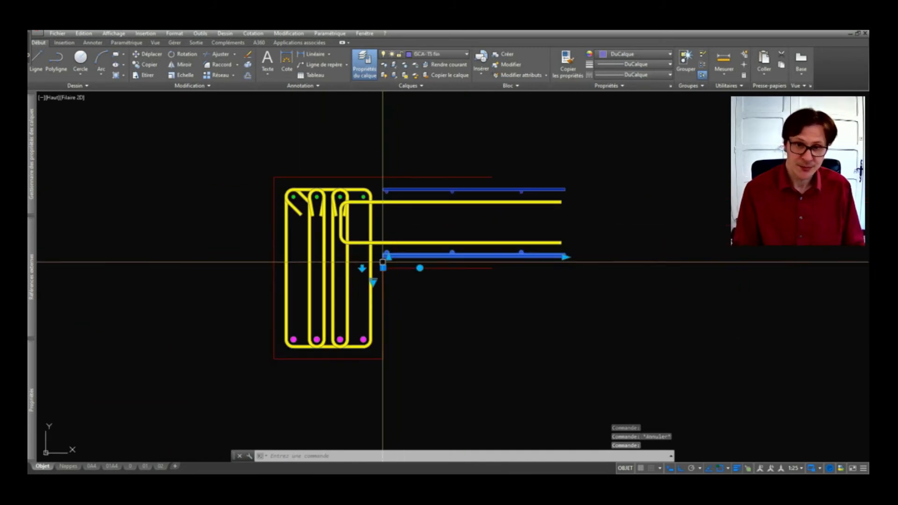
left_click(383, 268)
scroll(383, 268, "up", 4)
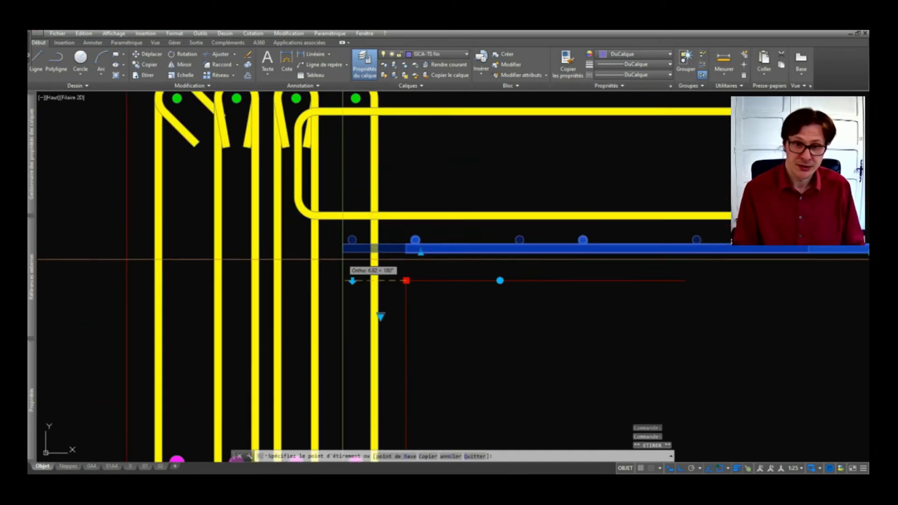
type("10")
key("Return")
- Stretch the lower mesh's free end along the slab to line up with the upper mesh's end
scroll(343, 258, "down", 4)
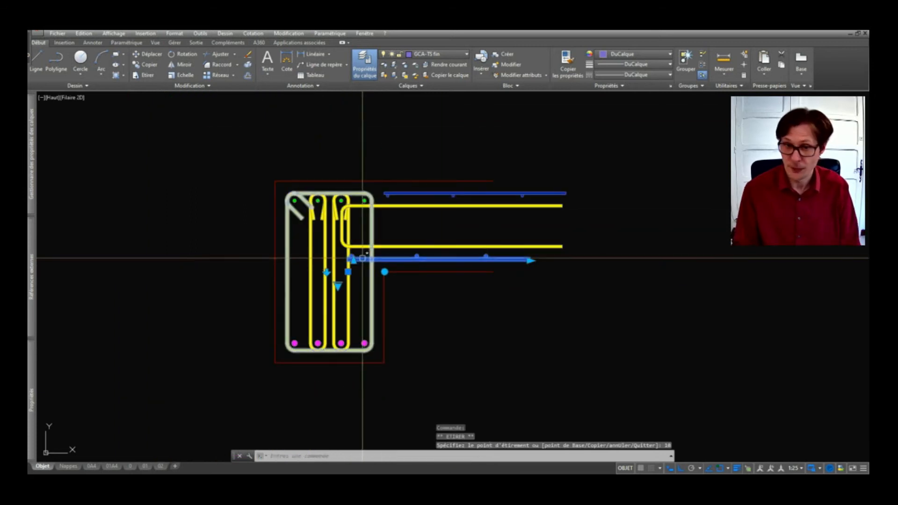
left_click(530, 260)
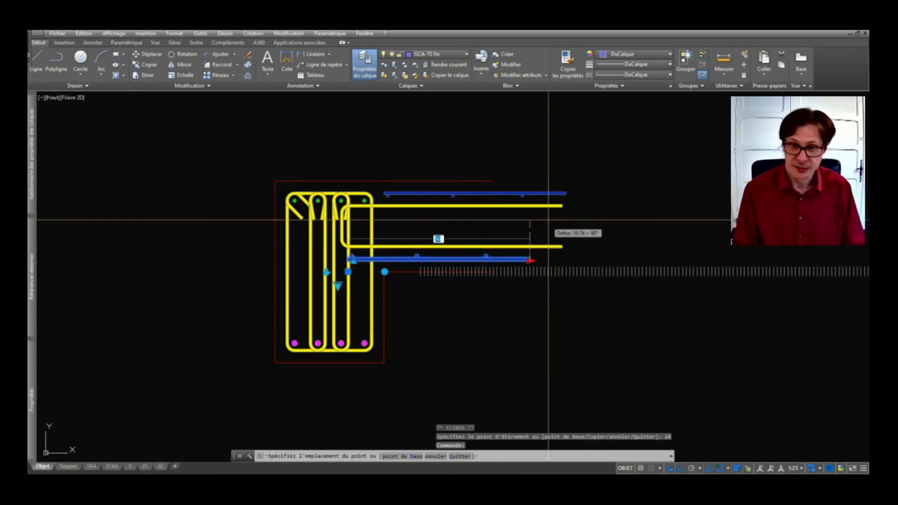
key("Escape")
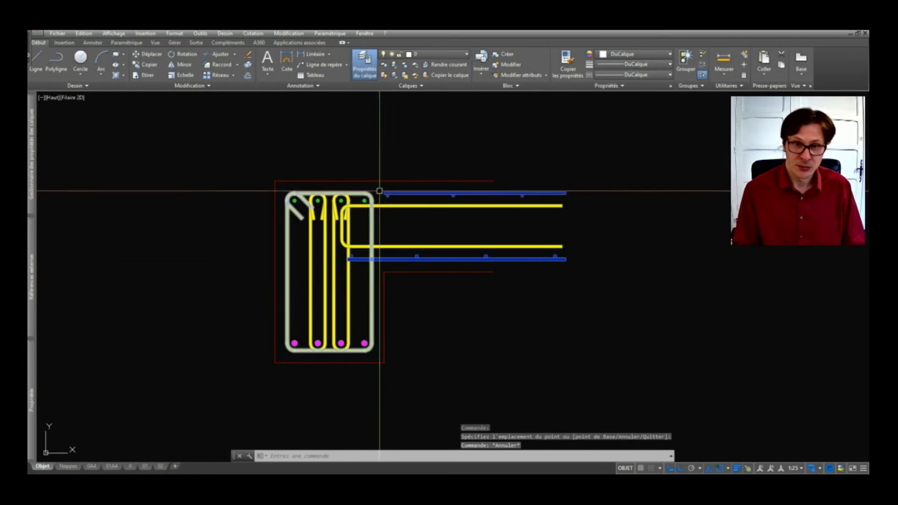
key("Escape")
scroll(373, 201, "down", 5)
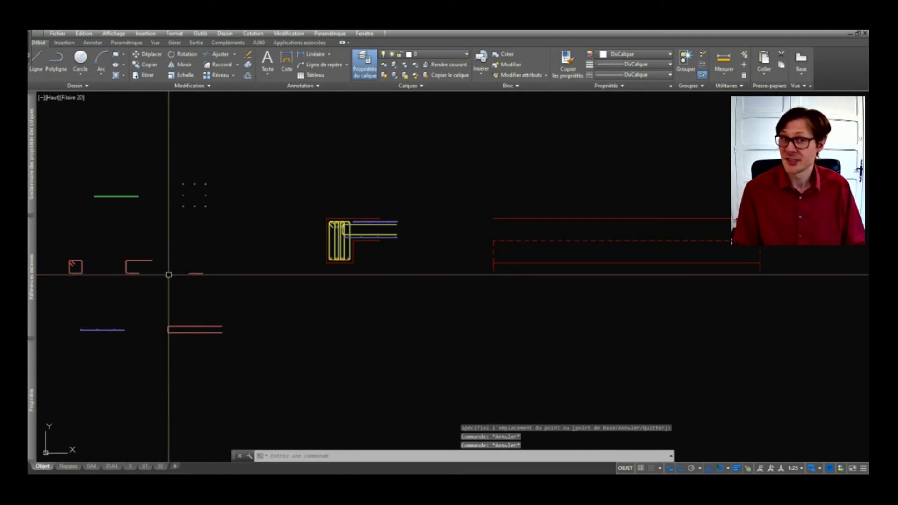
left_click(99, 200)
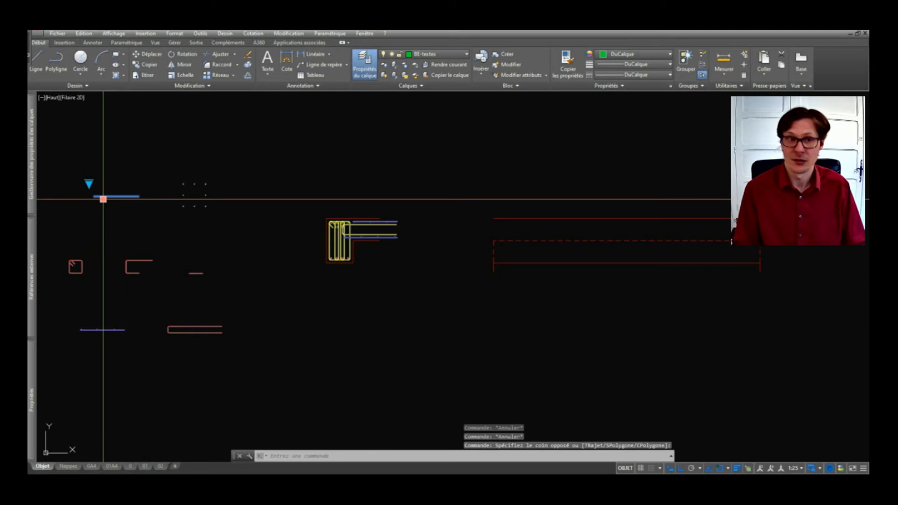
left_click(103, 199)
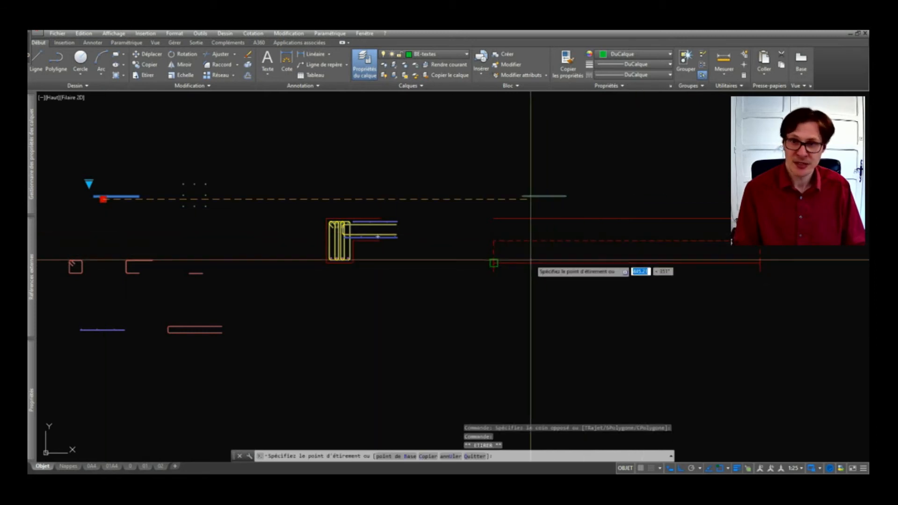
scroll(514, 259, "up", 4)
scroll(514, 259, "down", 5)
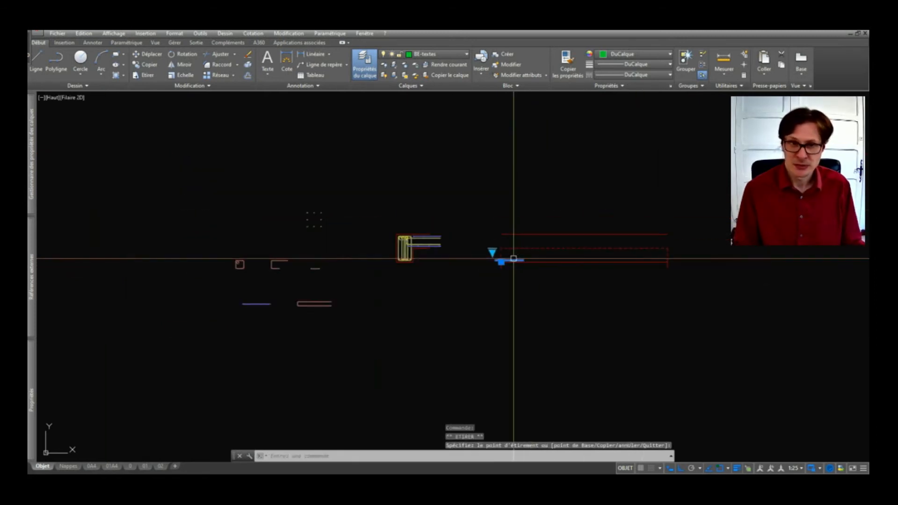
key("Escape")
scroll(425, 251, "up", 2)
key("ctrl+z")
- Copy the green longitudinal bar block and place the copy by its insertion point at the beam elevation's lower-left corner
left_click(164, 183)
left_click(128, 216)
type("c")
key("space")
left_click(116, 197)
left_click(358, 196)
key("space")
left_click(384, 173)
left_click(363, 205)
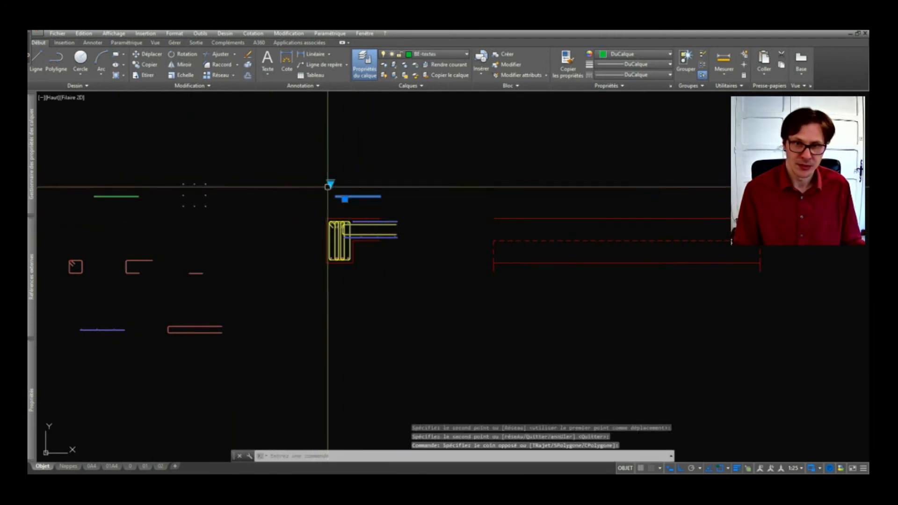
left_click(511, 260)
- Explode the placed block copy and stretch the bar to the elevation's far end, for a 300 cm length
type("de")
key("space")
left_click(510, 260)
scroll(503, 262, "up", 5)
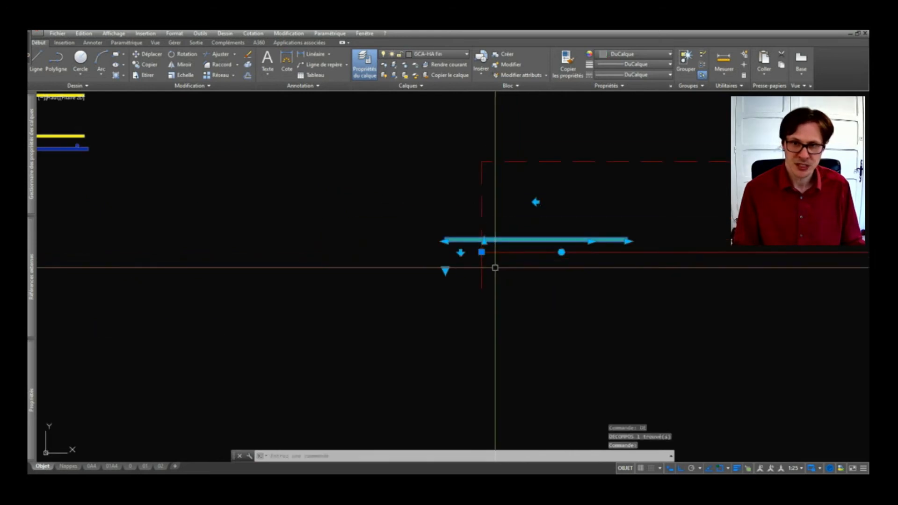
left_click(594, 244)
scroll(589, 250, "down", 4)
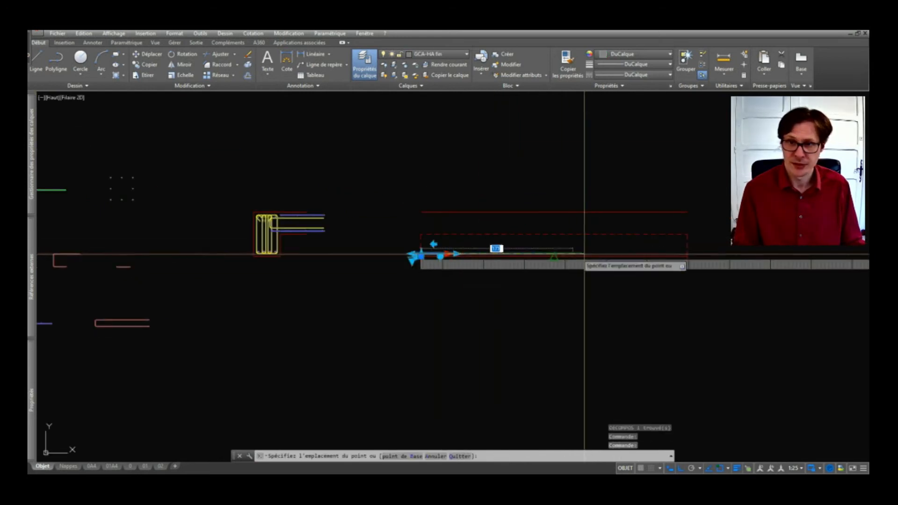
left_click(678, 253)
scroll(696, 253, "up", 2)
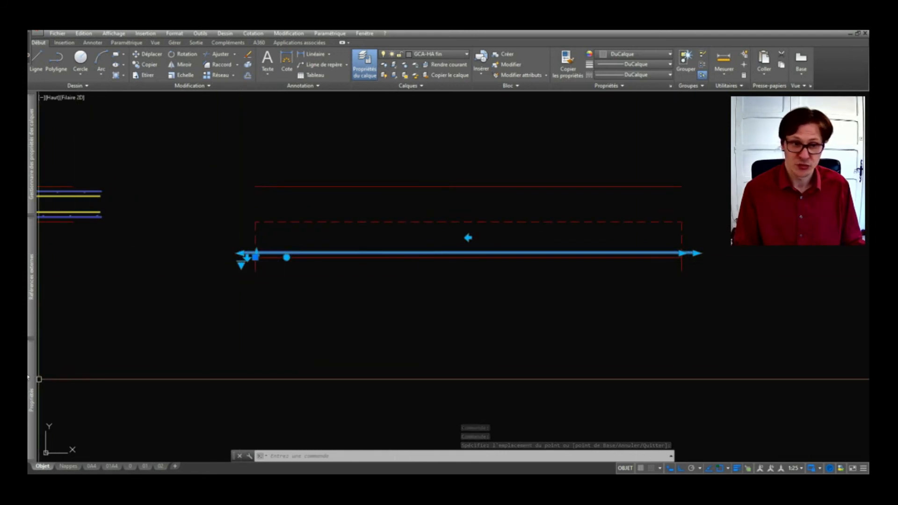
- Lengthen the bottom bar's extensions past both beam ends and set its type to 135°-135° with diameter 16
mouse_move(31, 398)
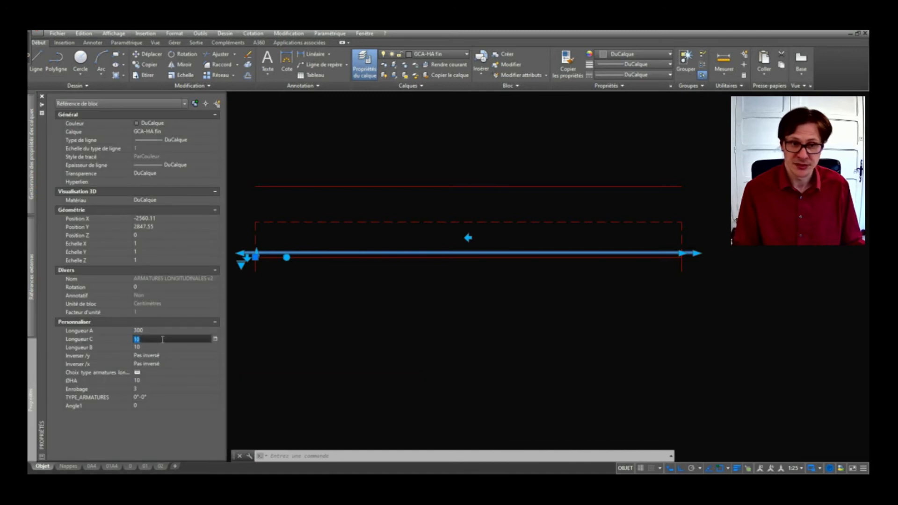
middle_click_drag(468, 303, 518, 320)
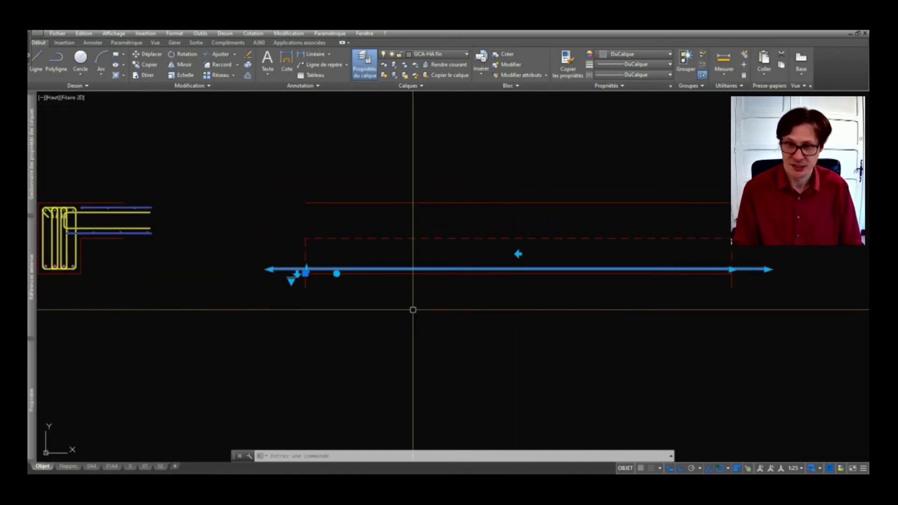
left_click(290, 280)
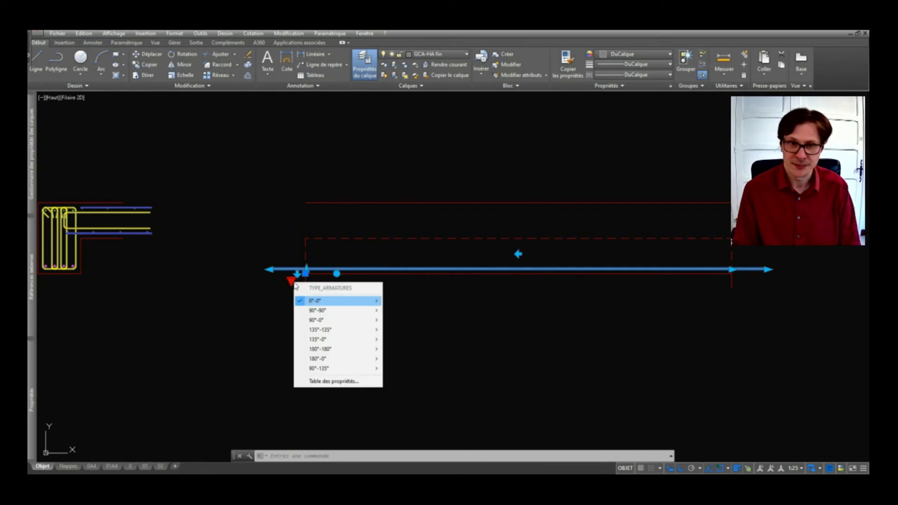
mouse_move(337, 330)
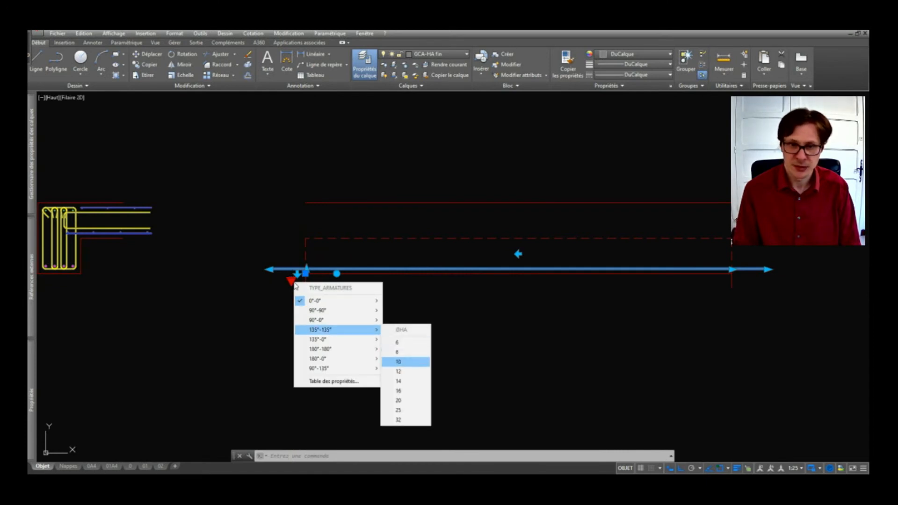
left_click(405, 391)
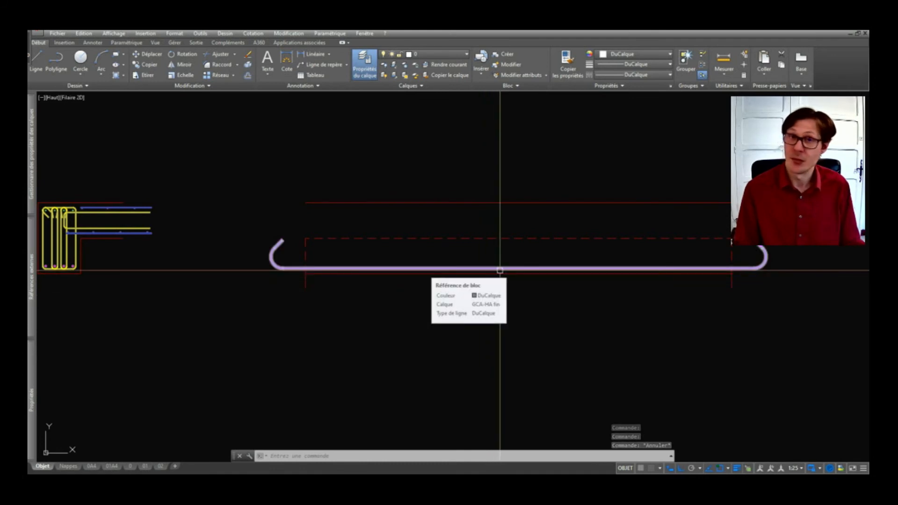
- Copy the hooked bottom bar straight up to the elevation's top edge and flip the copy vertically
left_click(500, 270)
type("co")
key("space")
left_click(305, 273)
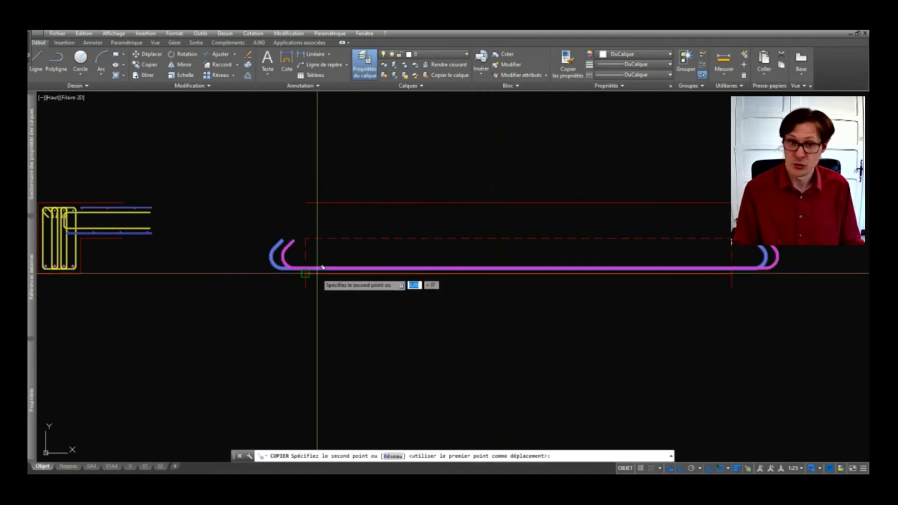
left_click(322, 201)
key("Return")
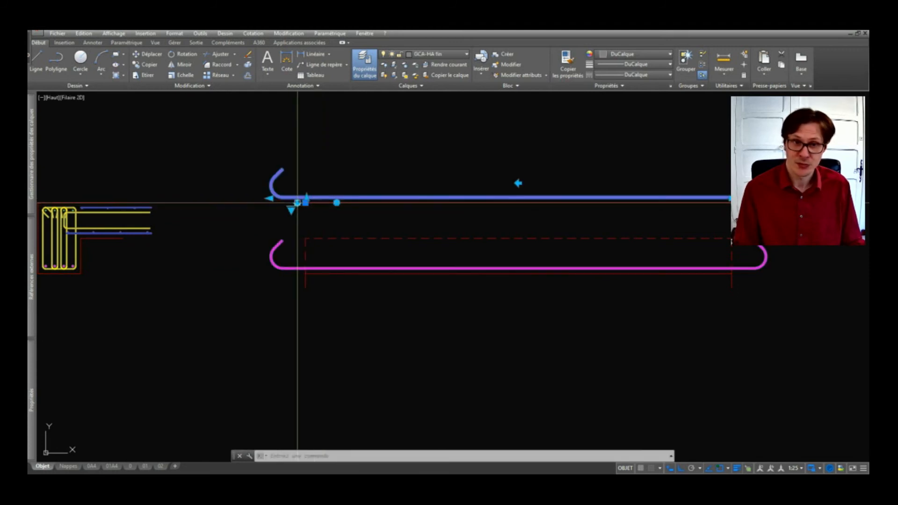
left_click(298, 203)
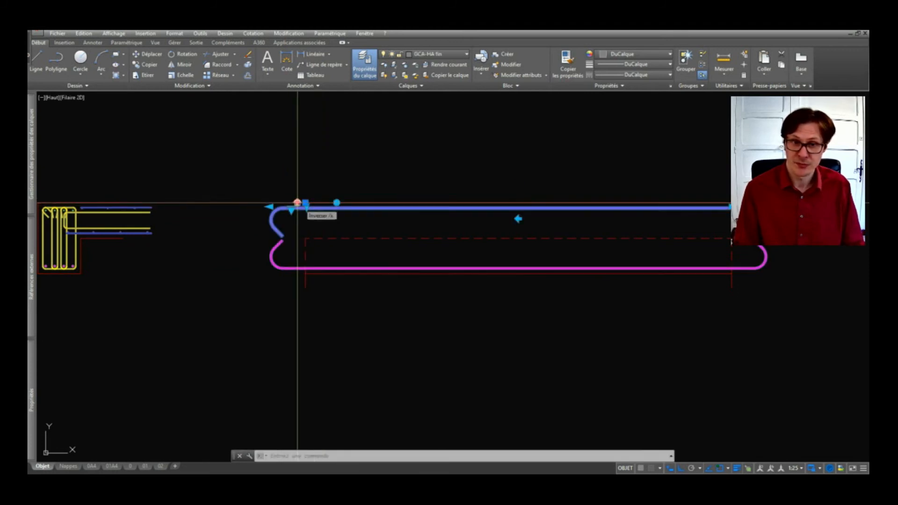
- Set the top bar's type to 90°-90° with diameter 12
left_click(291, 209)
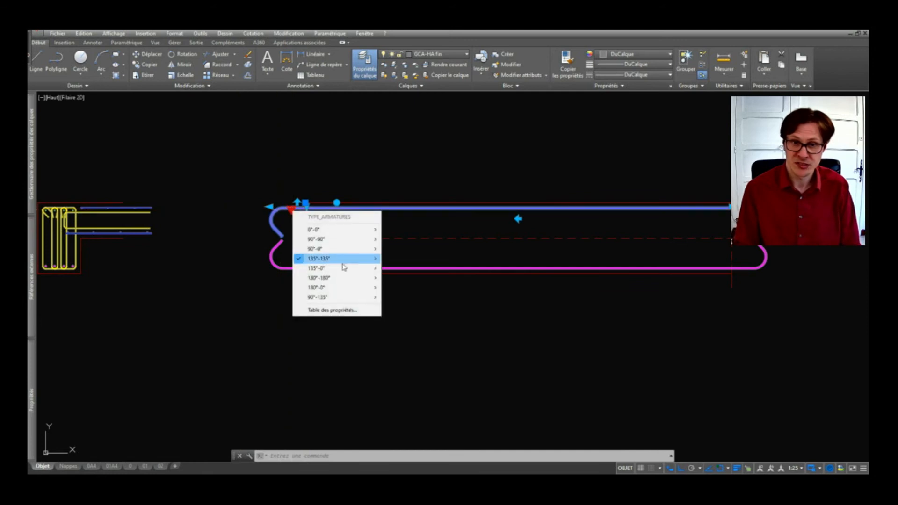
mouse_move(343, 243)
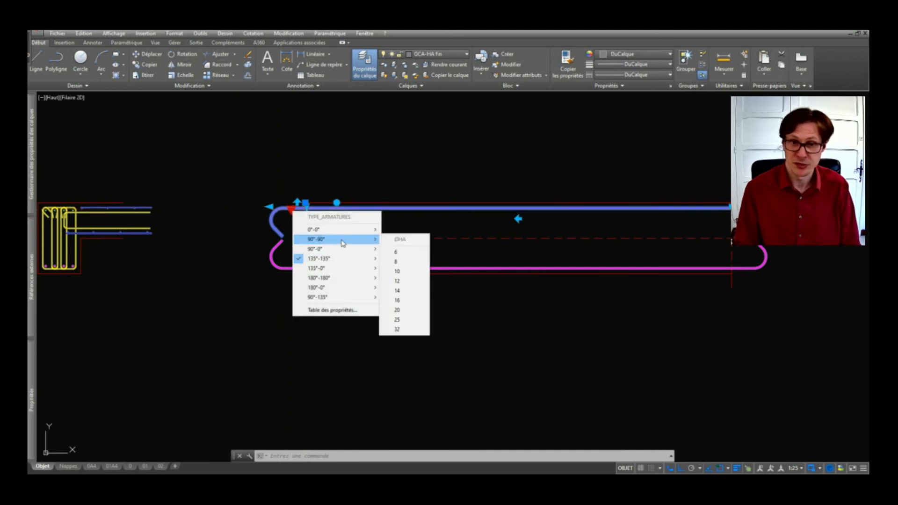
left_click(409, 276)
scroll(264, 206, "up", 5)
key("Escape")
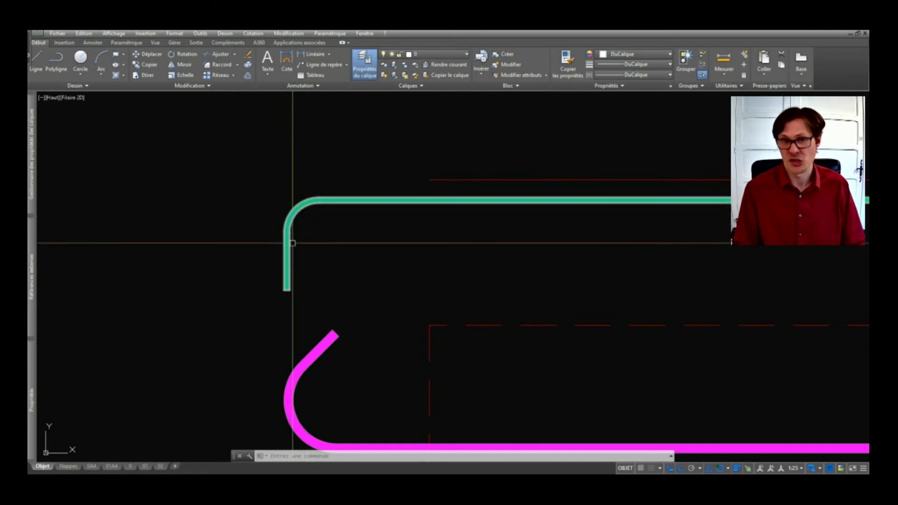
scroll(258, 271, "down", 6)
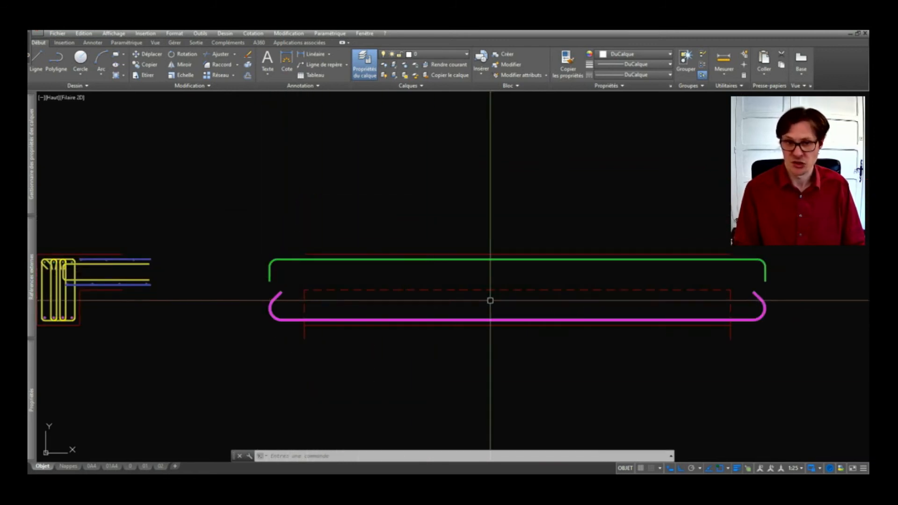
scroll(571, 268, "down", 2)
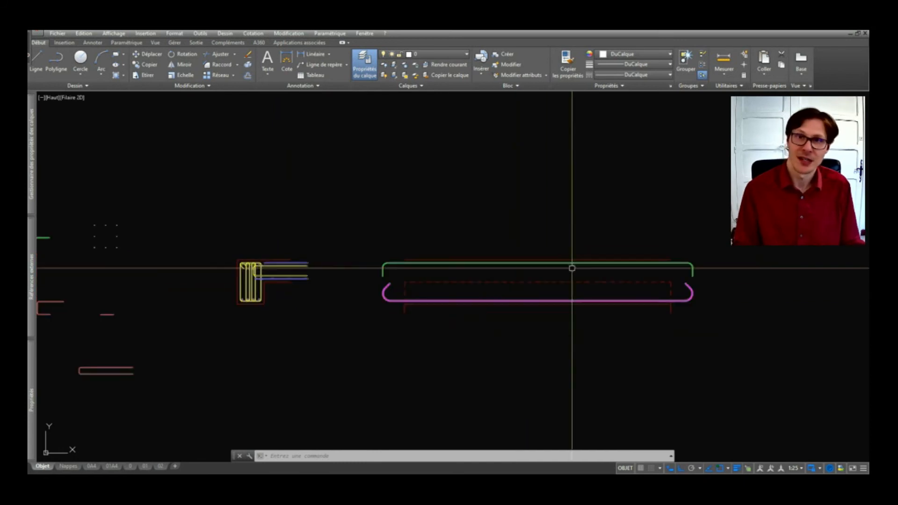
- Copy the side-view stirrup block to the space between the beam section and elevation, and choose its size under the Cadre type
middle_click_drag(133, 308, 232, 279)
left_click(206, 284)
key("space")
left_click(207, 302)
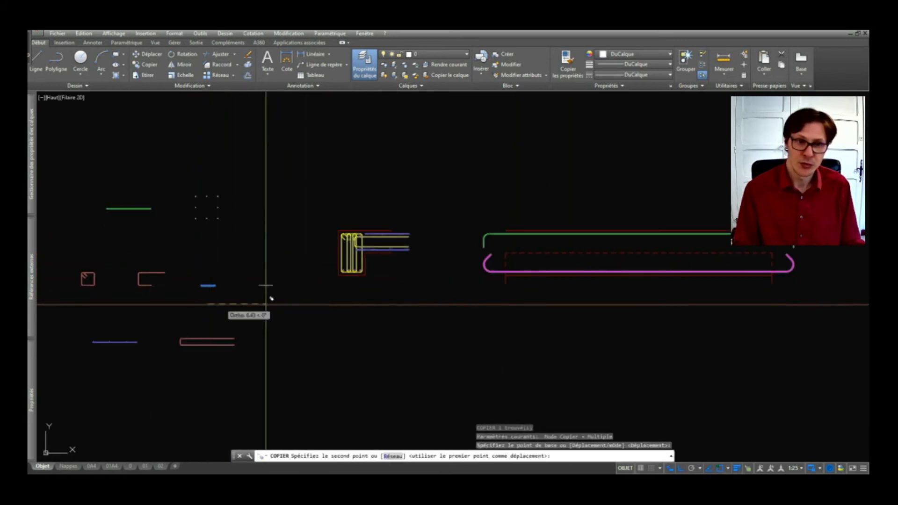
left_click(425, 305)
key("space")
scroll(435, 286, "up", 7)
left_click(437, 265)
left_click(407, 296)
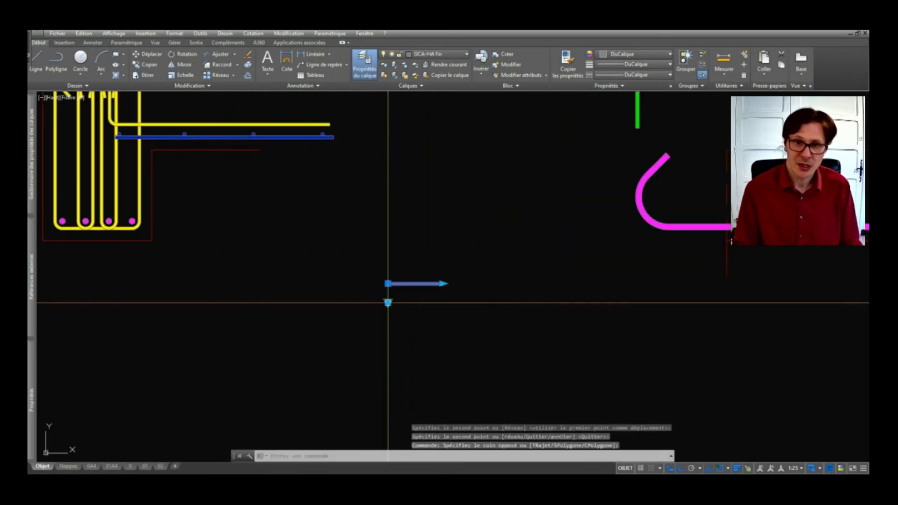
left_click(387, 303)
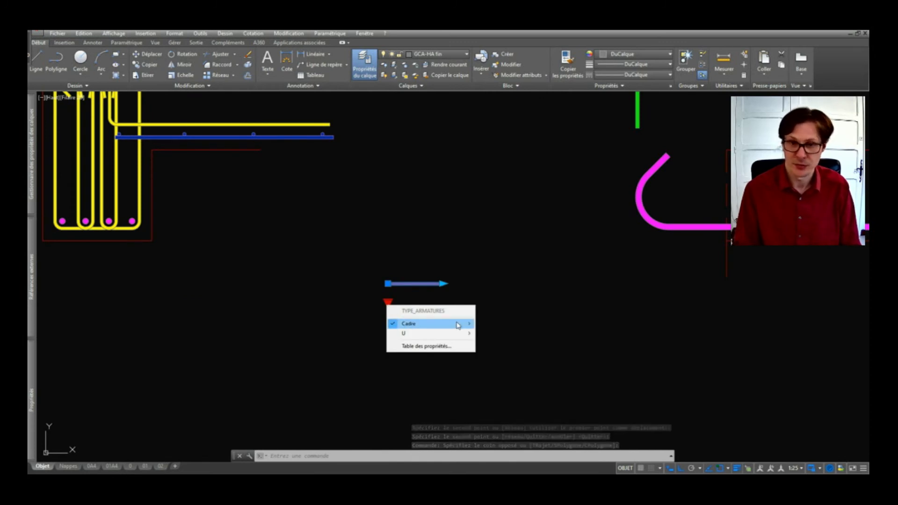
mouse_move(458, 325)
left_click(503, 341)
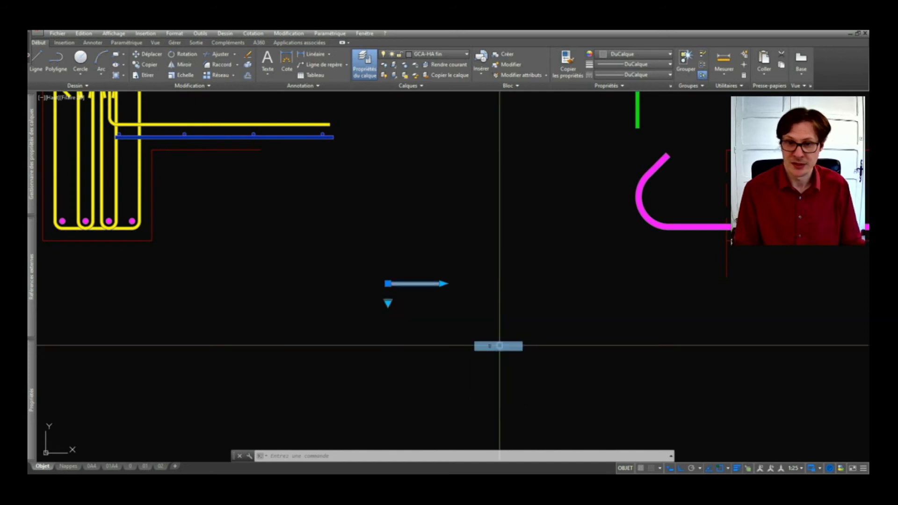
scroll(405, 284, "up", 5)
scroll(346, 307, "down", 5)
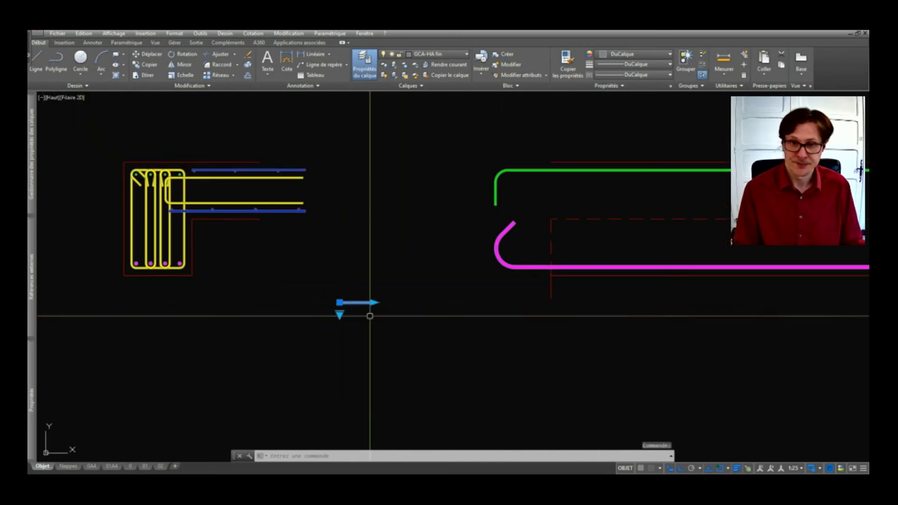
- Rotate the stirrup copy so that it stands vertically
type("ro")
key("space")
left_click(429, 308)
left_click(428, 273)
left_click(461, 333)
- Place the upright stirrup near the elevation's lower-left corner, 5 cm in from the beam end, and stretch it up to the top bar
left_click(421, 391)
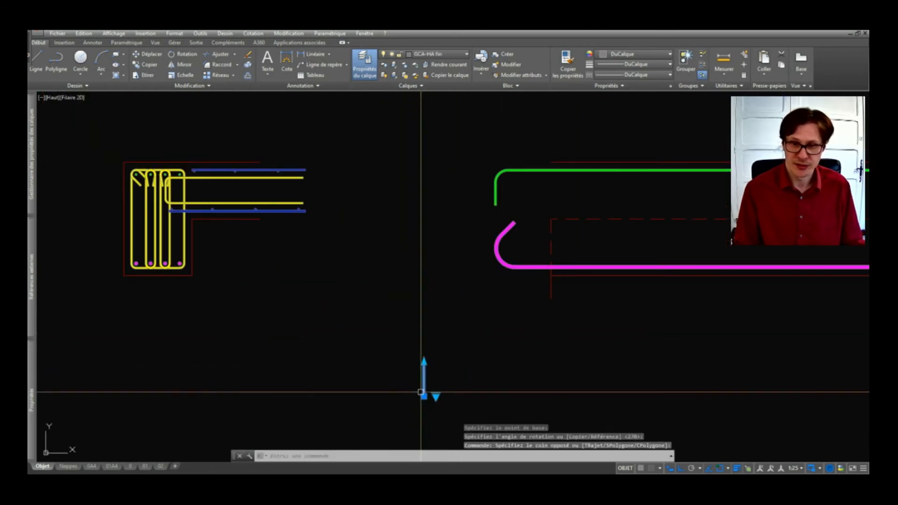
left_click(424, 396)
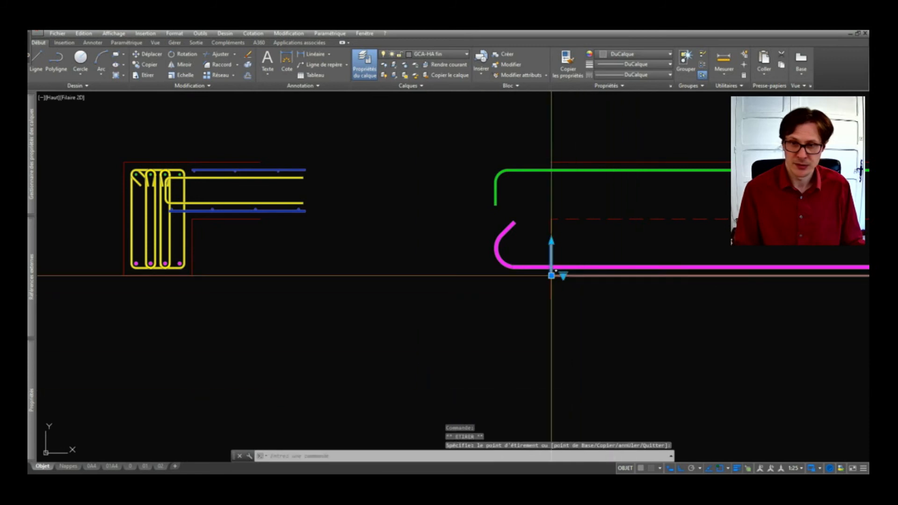
left_click(553, 264)
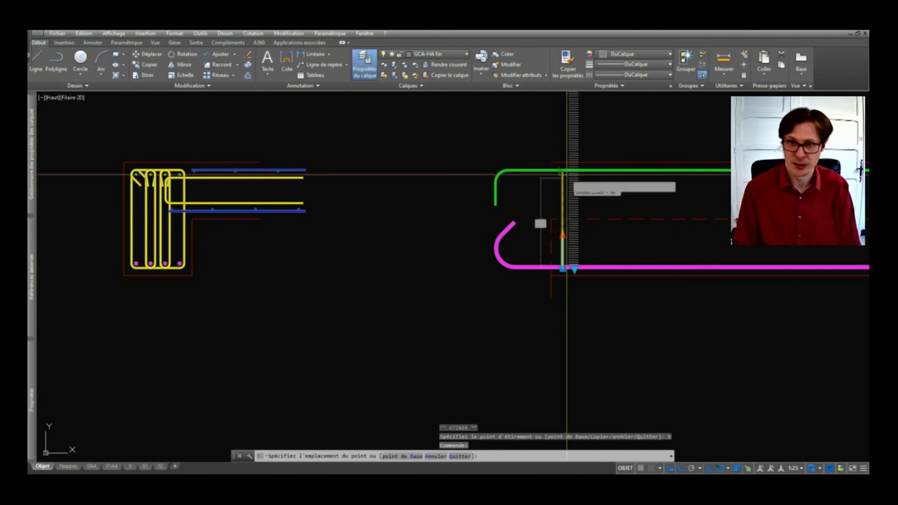
scroll(567, 178, "up", 8)
left_click(428, 222)
scroll(366, 228, "down", 10)
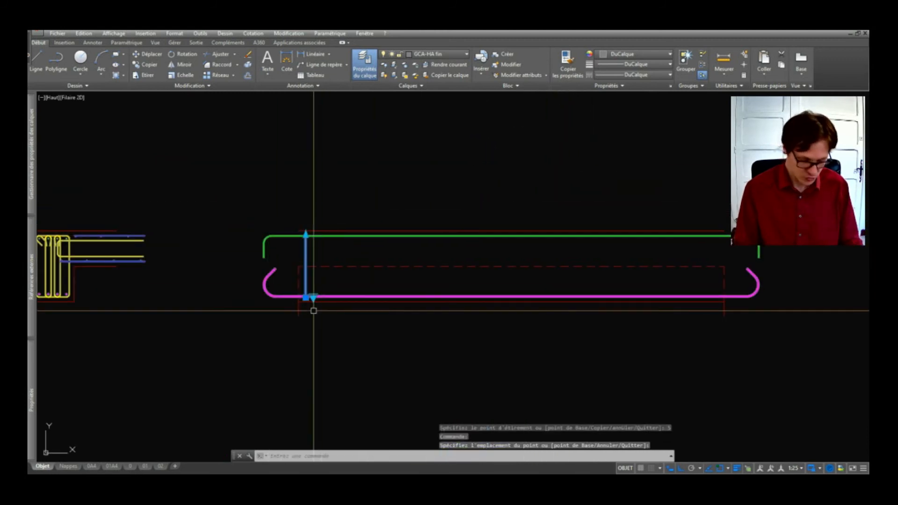
- Mirror the stirrup about the beam elevation's midpoint to the opposite end, keeping the original
key("Return")
left_click(511, 301)
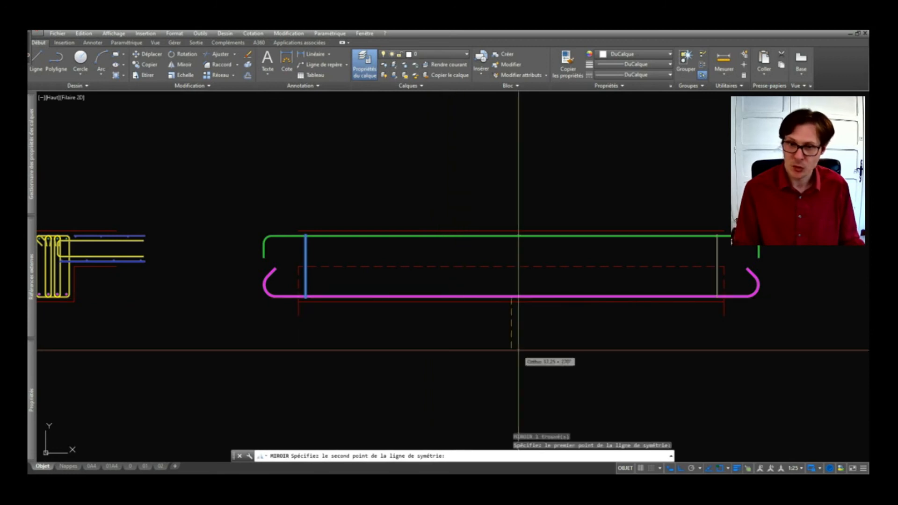
left_click(518, 352)
key("Return")
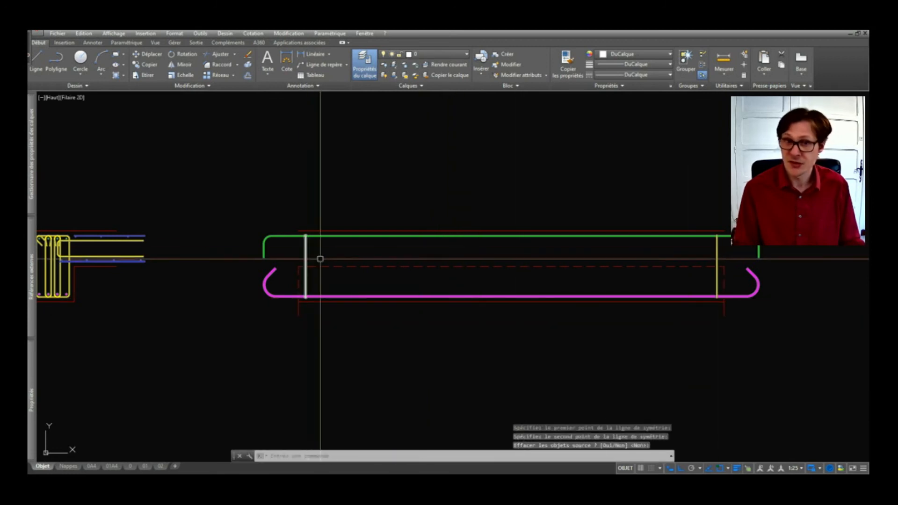
- Copy the first stirrup along the beam elevation as a linear array of 15 elements spaced 20 cm apart
left_click(307, 250)
type("co")
key("Return")
left_click(319, 197)
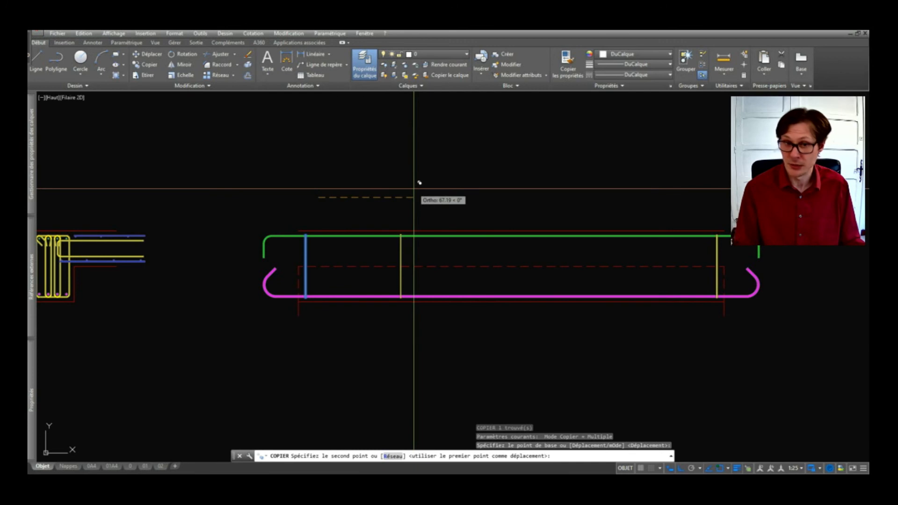
type("r")
key("Return")
type("1")
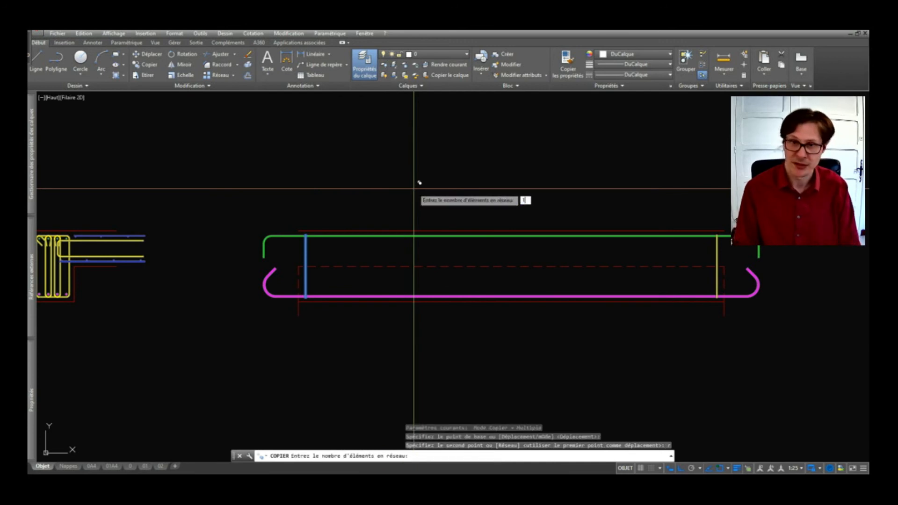
type("5")
key("Return")
type("20")
key("Return")
key("Return")
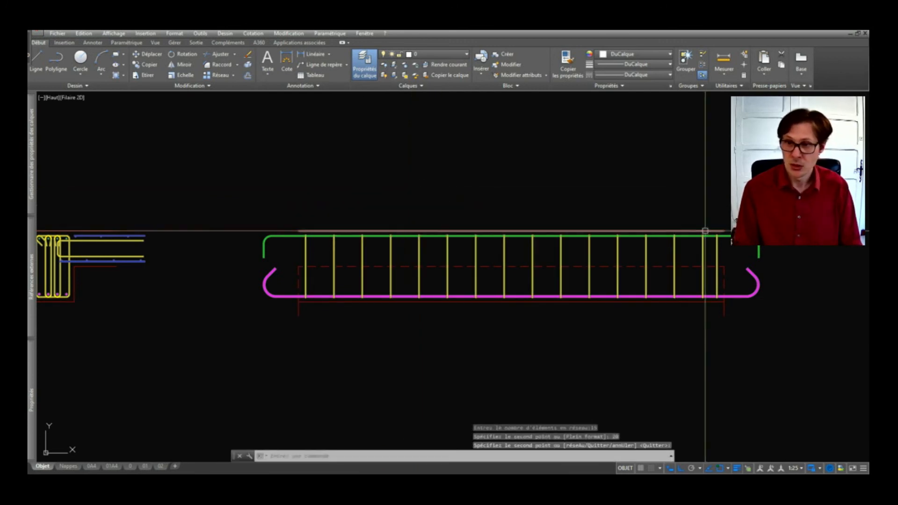
- Delete the two closely spaced end stirrups and copy the last remaining stirrup 20 cm towards the beam's right end
middle_click_drag(631, 264, 606, 268)
left_click(615, 260)
left_click(569, 261)
type("co")
key("space")
left_click(577, 213)
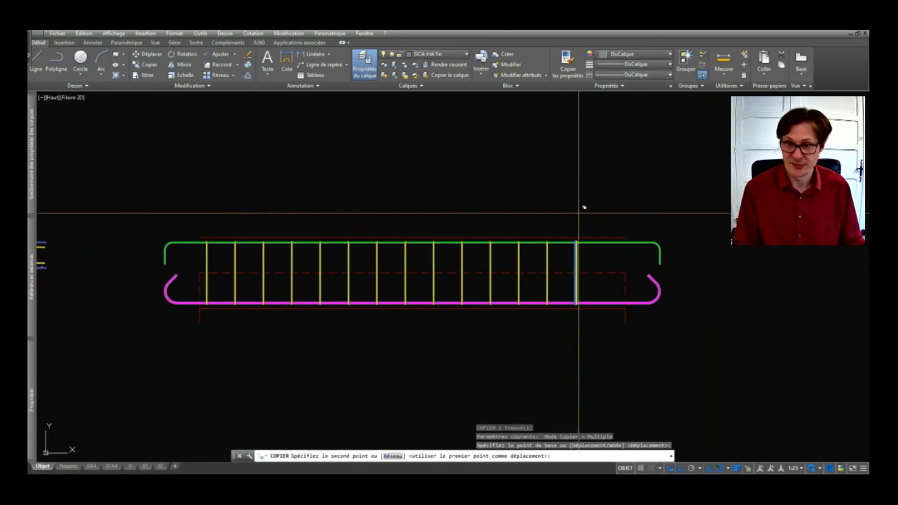
type("20")
key("Return")
key("Return")
- Move the whole row of stirrups 5 cm to the right to centre it in the beam elevation
left_click(611, 251)
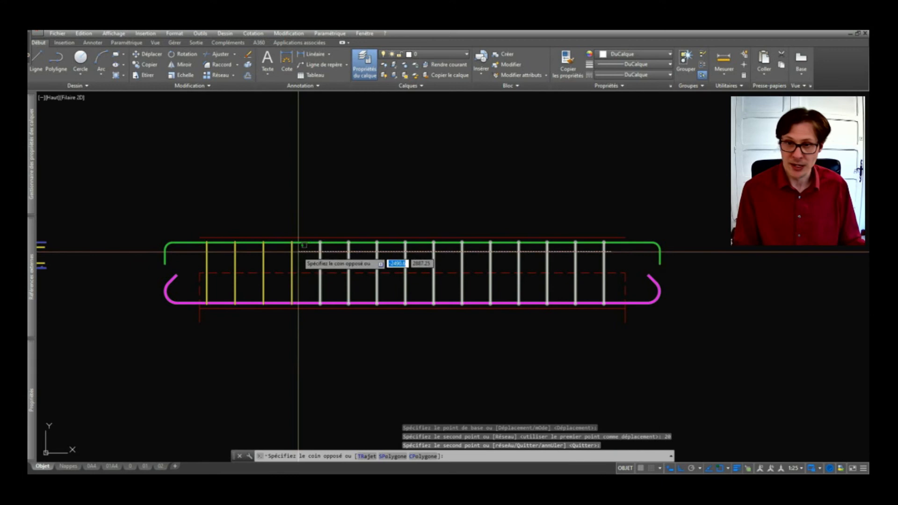
left_click(195, 256)
type("d")
key("space")
left_click(387, 134)
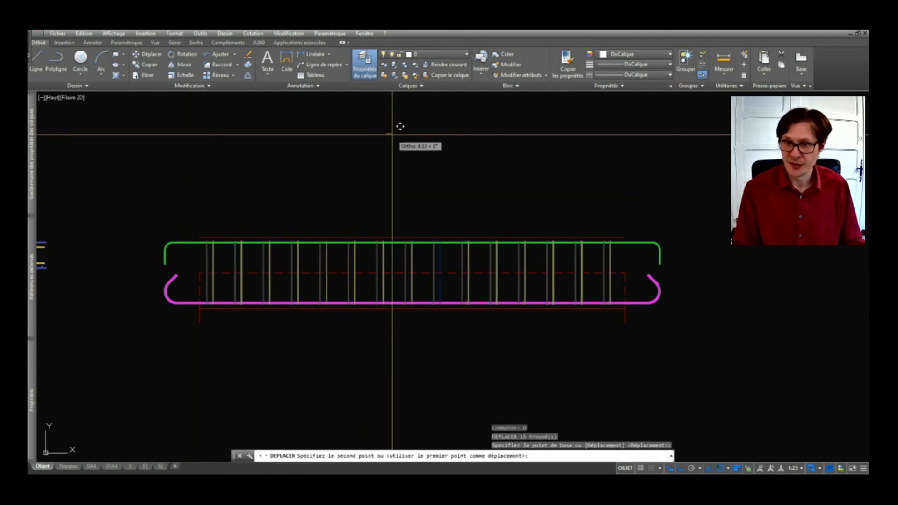
type("5")
key("Return")
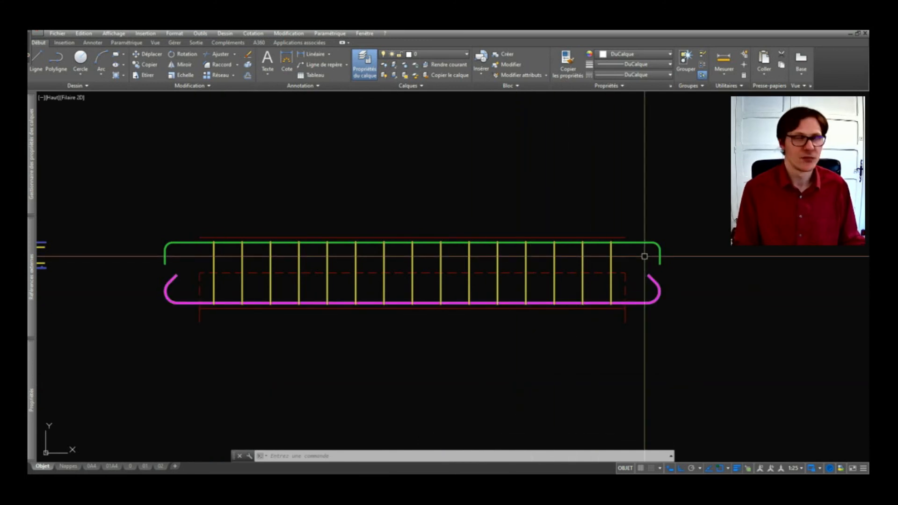
- Draw a 40 × 40 cm square concrete section in the free space above and left of the beam section
middle_click_drag(252, 261, 497, 250)
middle_click_drag(419, 290, 663, 274)
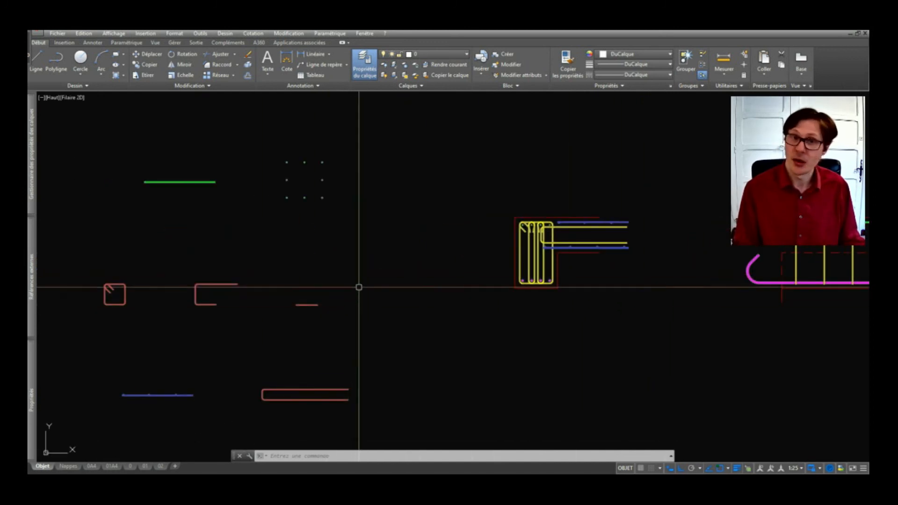
middle_click_drag(506, 176, 452, 232)
type("rec")
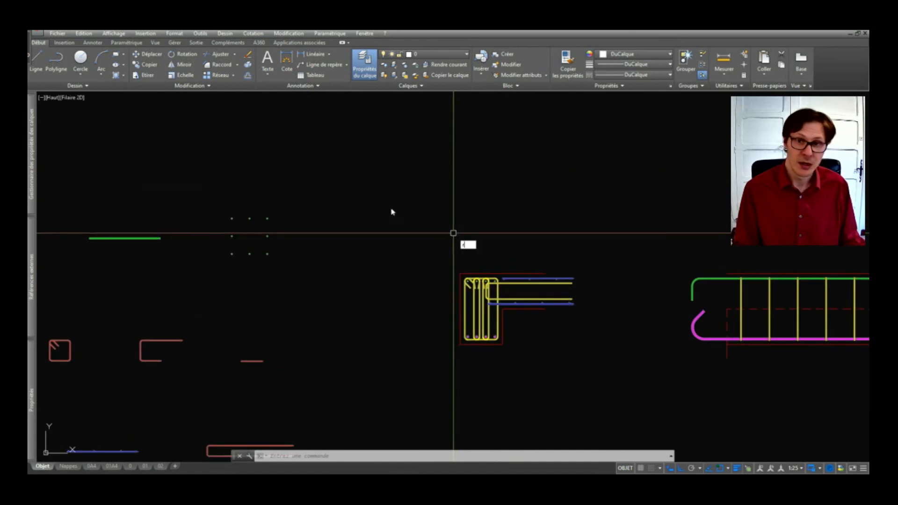
key("Return")
left_click(358, 173)
type("c")
key("Return")
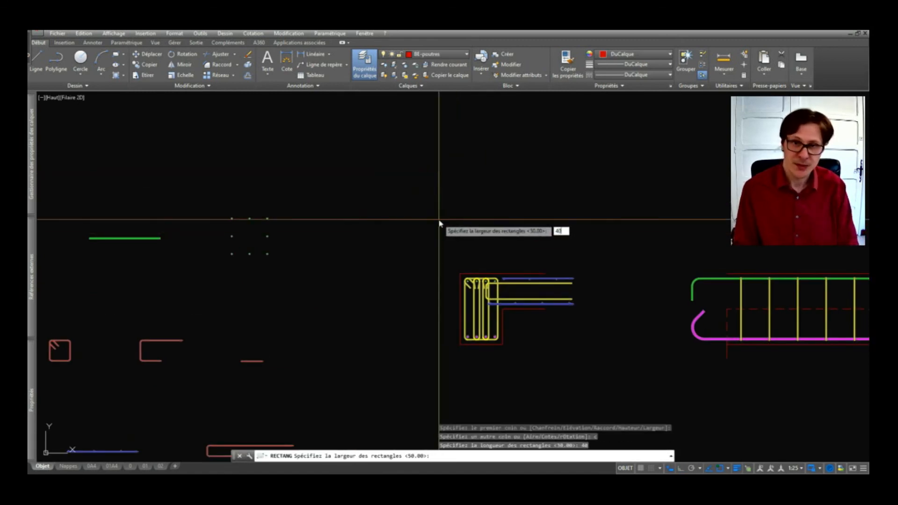
key("Return")
left_click(439, 219)
- Copy the beam section's outer stirrup into the free space beside the square section
scroll(471, 283, "up", 2)
left_click(458, 281)
type("c")
key("Return")
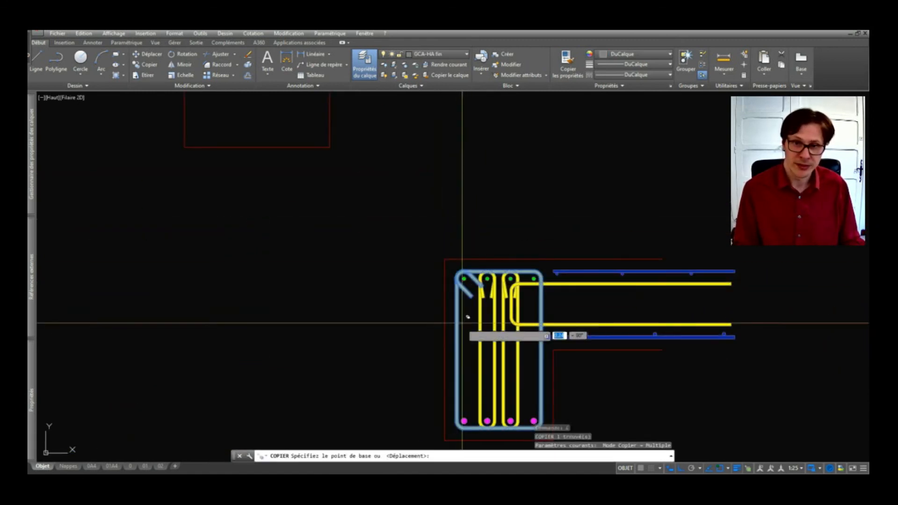
left_click(462, 323)
scroll(466, 333, "down", 2)
left_click(485, 189)
key("Return")
- Place the copied stirrup inside the square section, offset 5 cm right and up from its lower-left corner
left_click(513, 169)
left_click(503, 189)
left_click(472, 229)
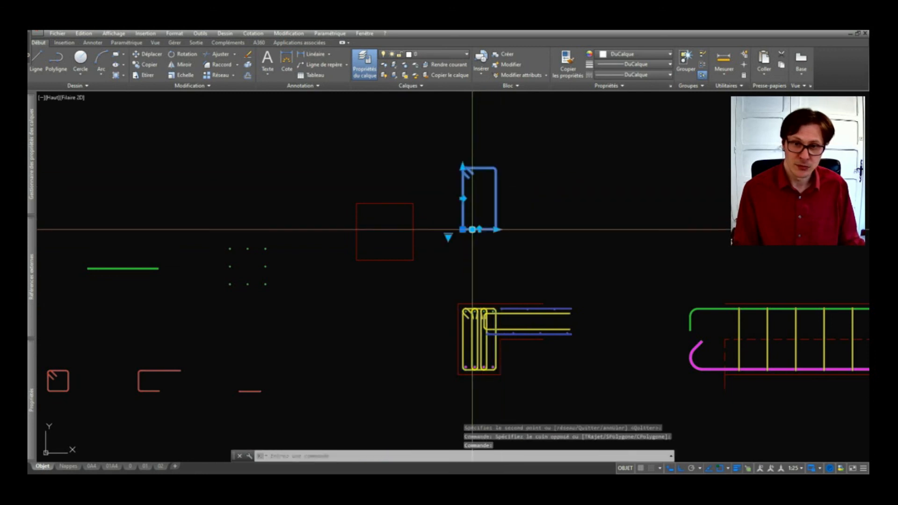
left_click(462, 229)
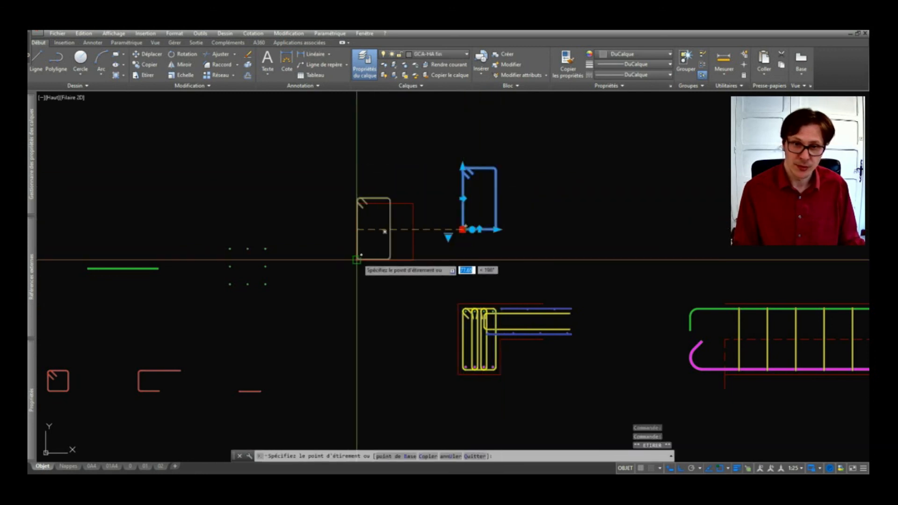
scroll(356, 257, "up", 2)
type("5")
key("Return")
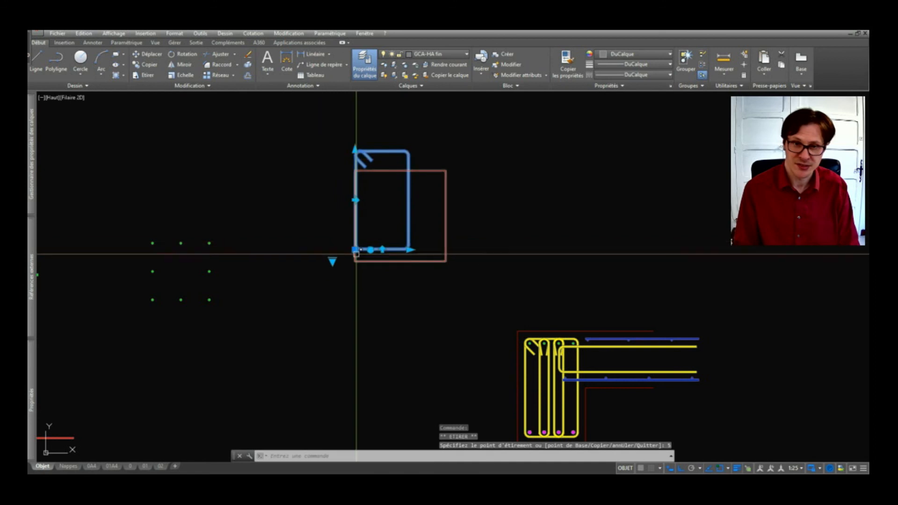
left_click(355, 248)
key("Return")
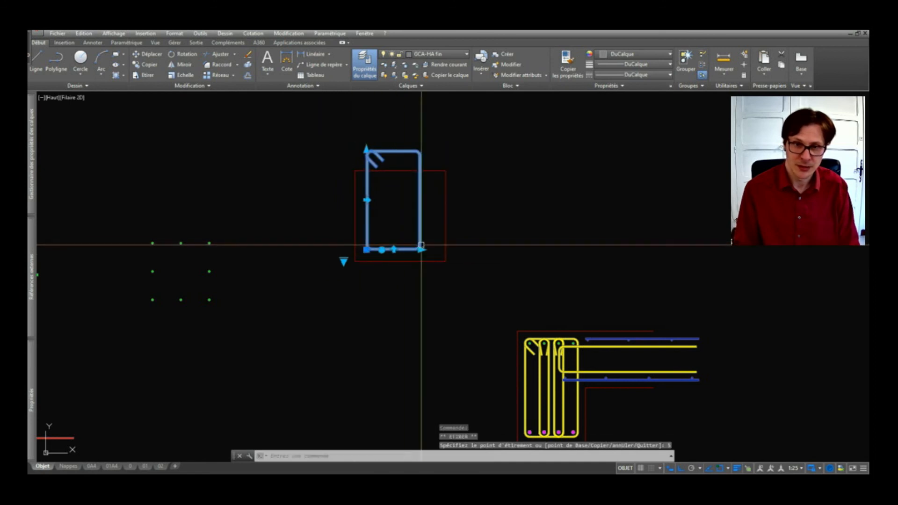
- Set the stirrup's width and height to 30 cm each inside the square section
left_click(421, 244)
type("30")
key("Return")
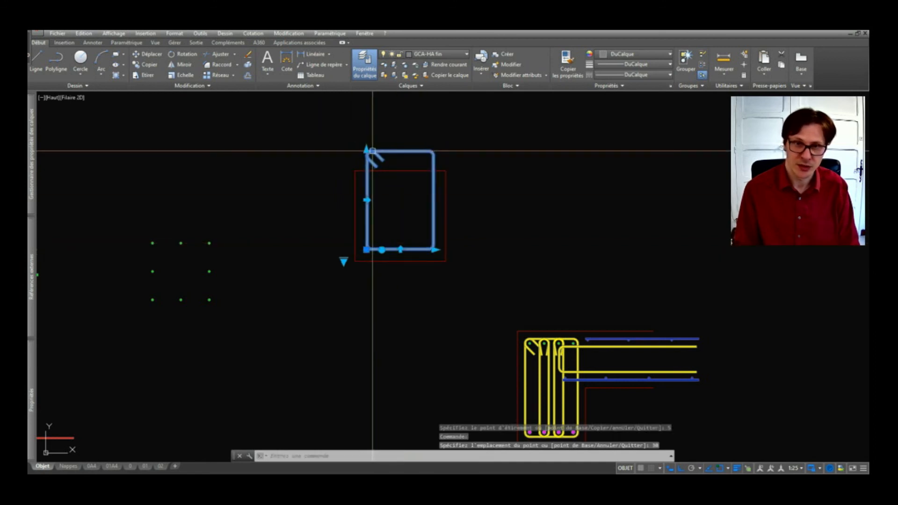
type("30")
key("Return")
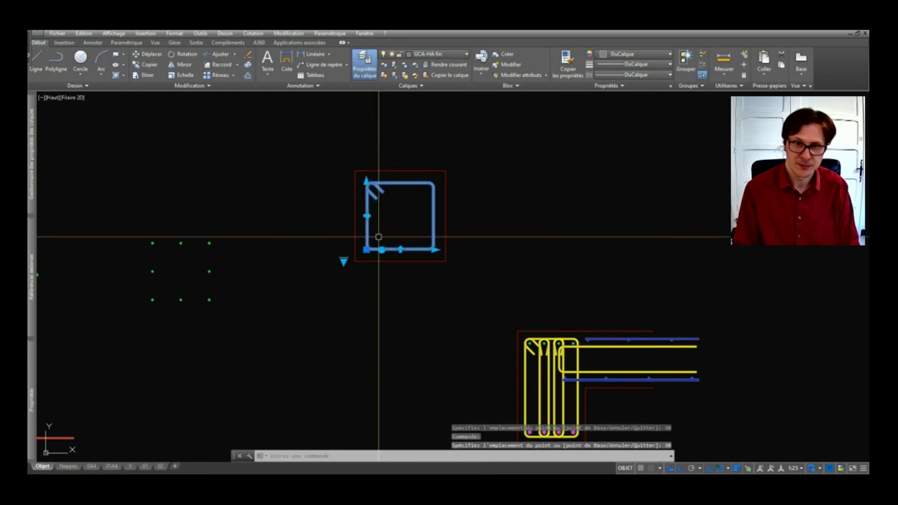
key("Escape")
- Copy the perimeter layout block of longitudinal bars next to the square section
left_click(233, 233)
left_click(136, 314)
type("co")
key("Return")
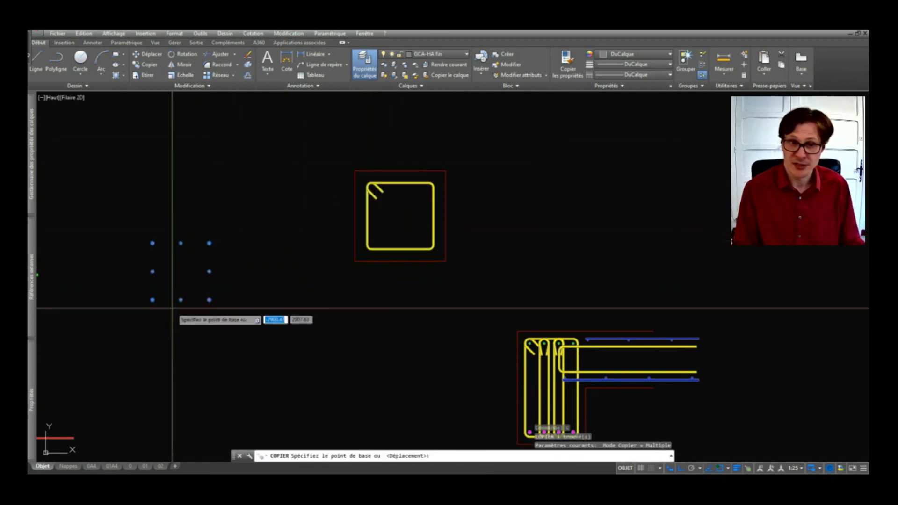
left_click(170, 309)
left_click(330, 309)
key("Return")
- Move the copied bar layout inside the square stirrup, starting from its lower-left corner
left_click(340, 288)
left_click(299, 304)
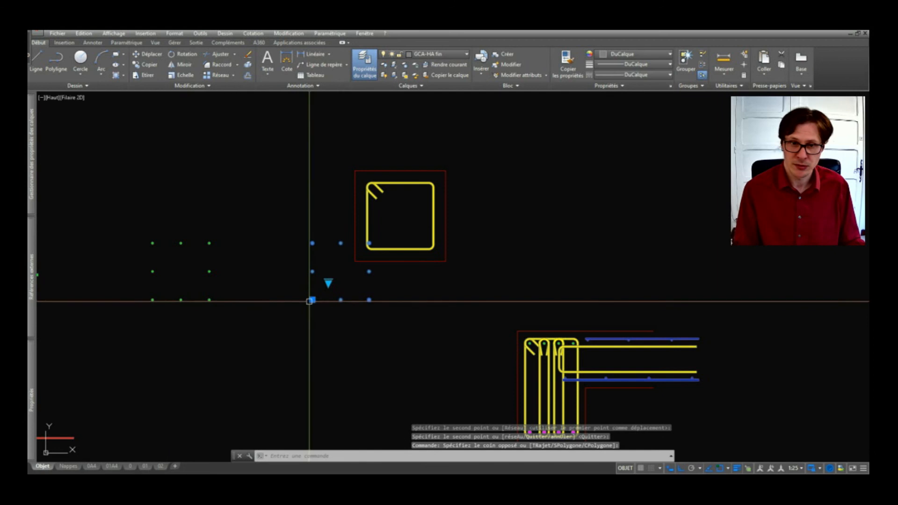
left_click(312, 299)
scroll(374, 228, "up", 1)
scroll(365, 252, "up", 1)
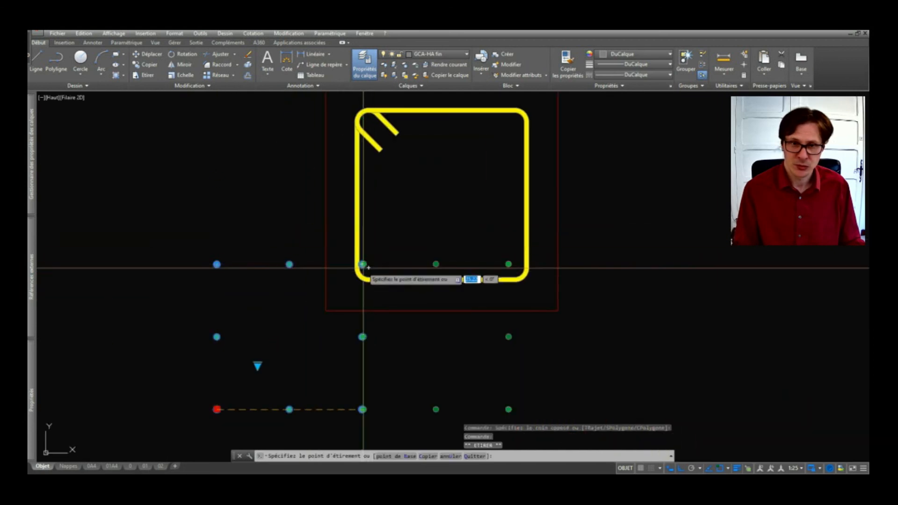
left_click(369, 267)
scroll(407, 231, "down", 2)
scroll(420, 216, "up", 1)
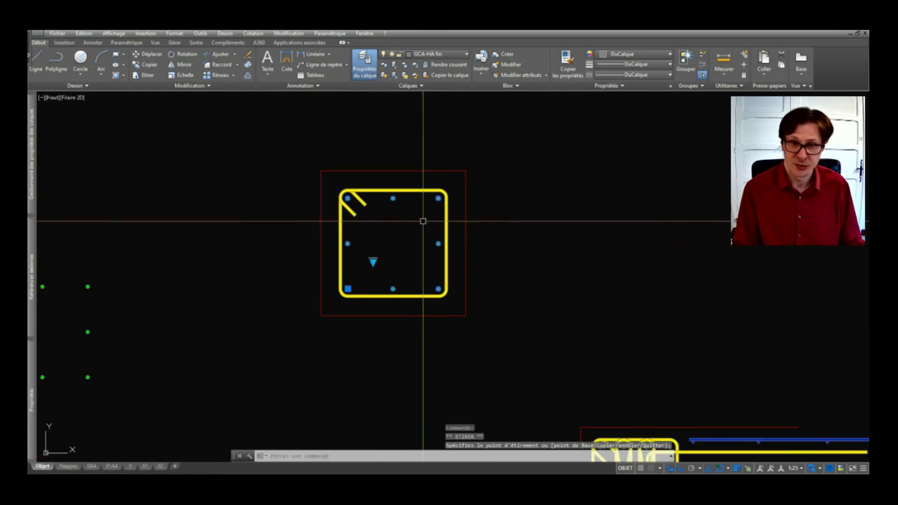
- Explode the placed bar layout and set it to "Lits hauts, bas, intermédiaires" with 5 horizontal and 5 vertical bars
type("de")
key("Return")
left_click(438, 205)
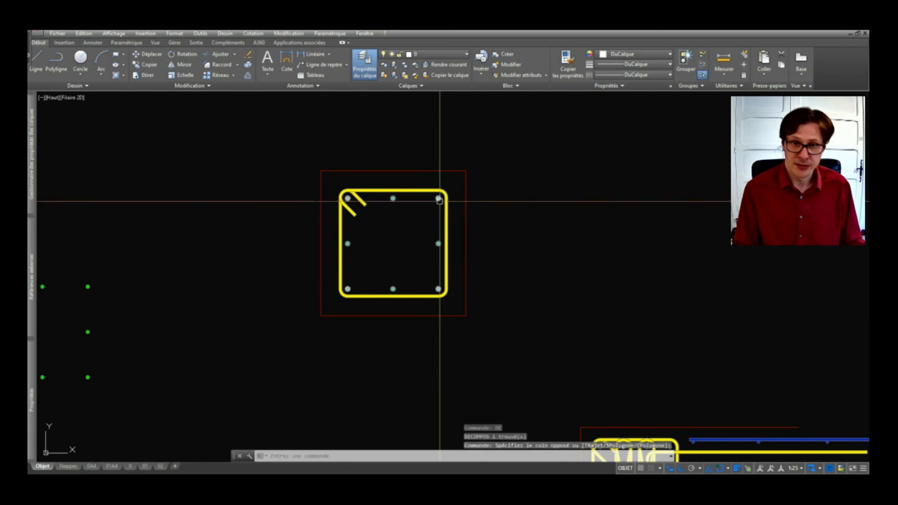
left_click(438, 198)
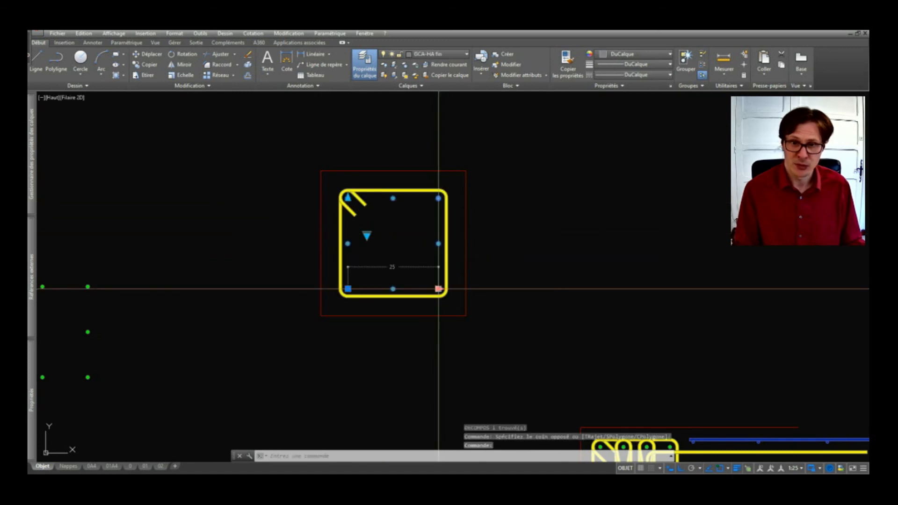
left_click(367, 236)
mouse_move(397, 262)
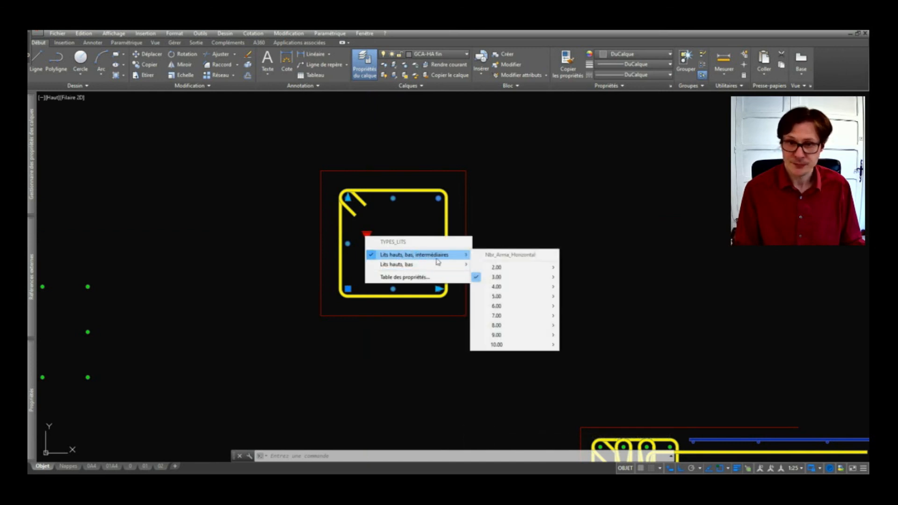
mouse_move(502, 306)
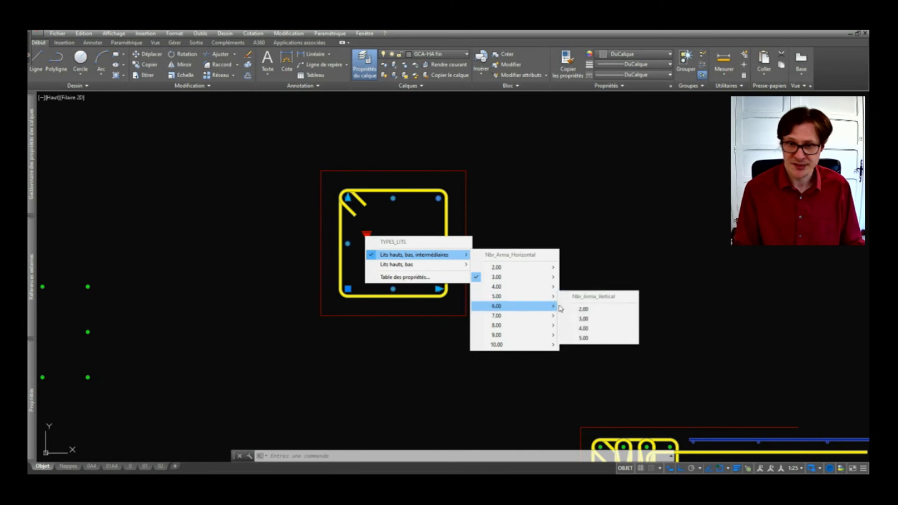
left_click(597, 339)
key("Escape")
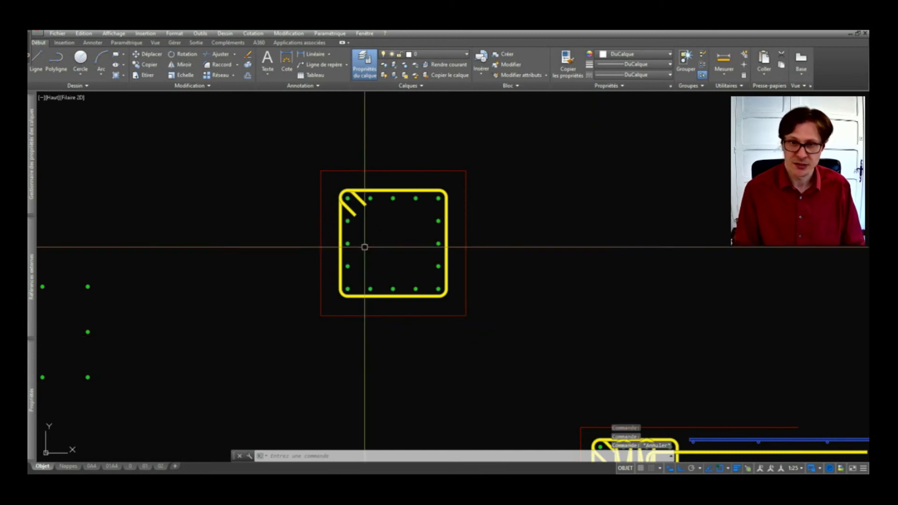
scroll(363, 245, "up", 4)
scroll(349, 364, "down", 2)
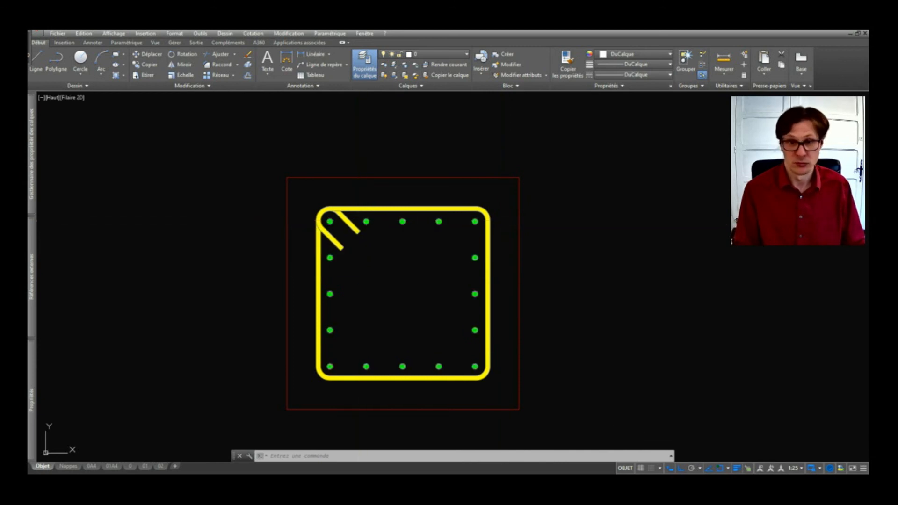
scroll(481, 236, "down", 5)
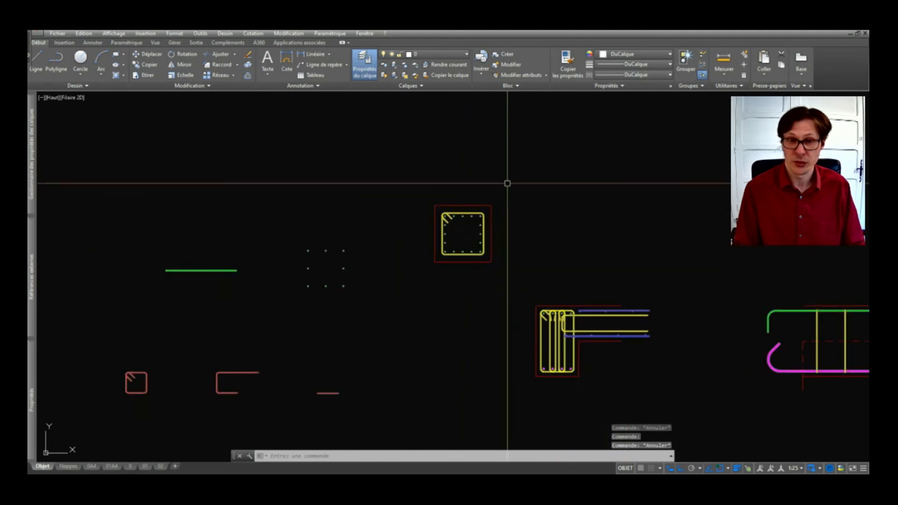